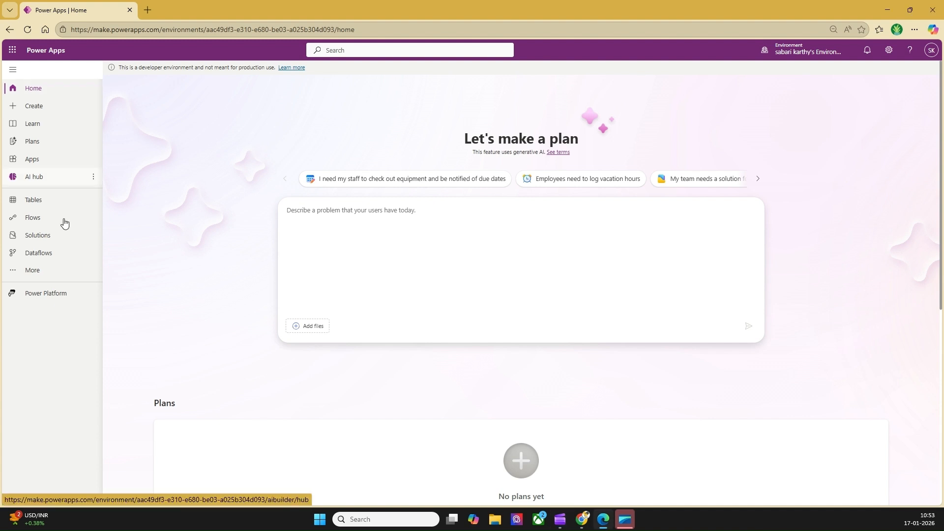
Search the Dataverse tables for "Project", open the Project Data table and review its columns, including the primary name column.
{"action": "left_click", "coordinate": [42, 199]}
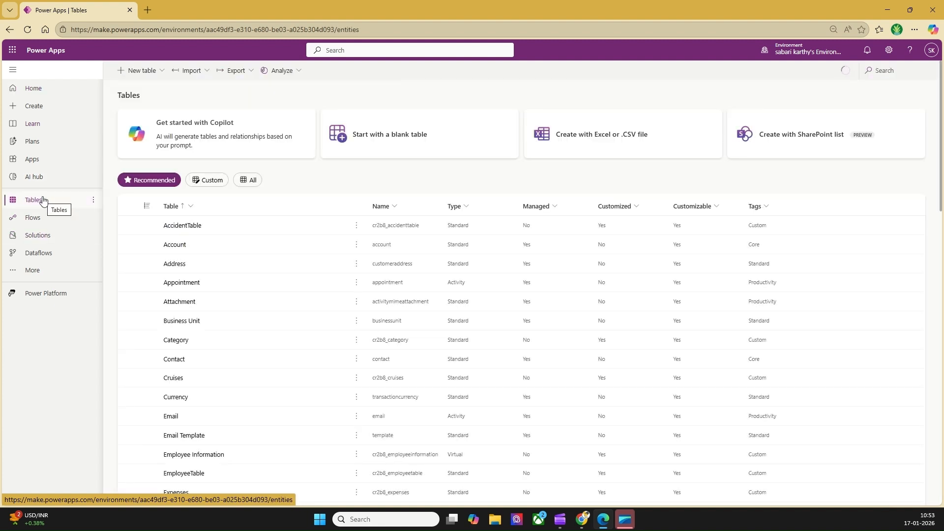
{"action": "left_click", "coordinate": [888, 70]}
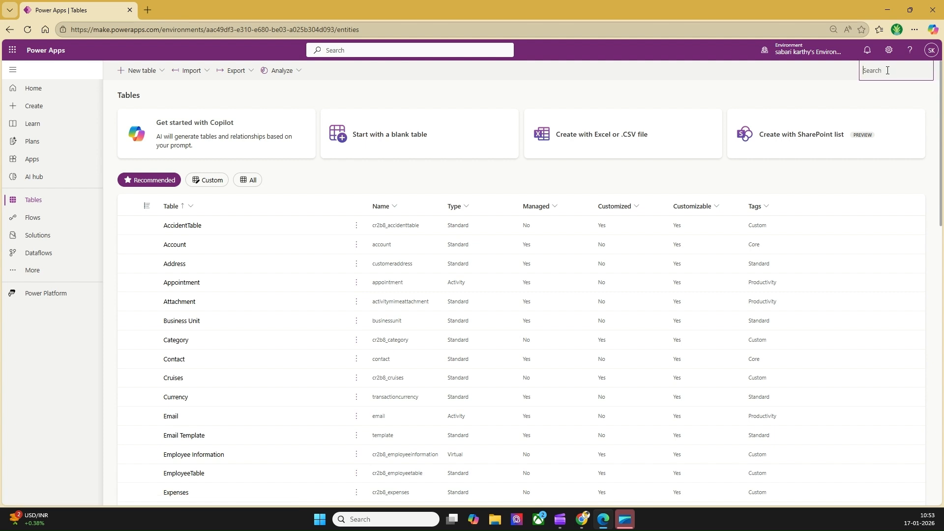
{"action": "type", "text": "Project"}
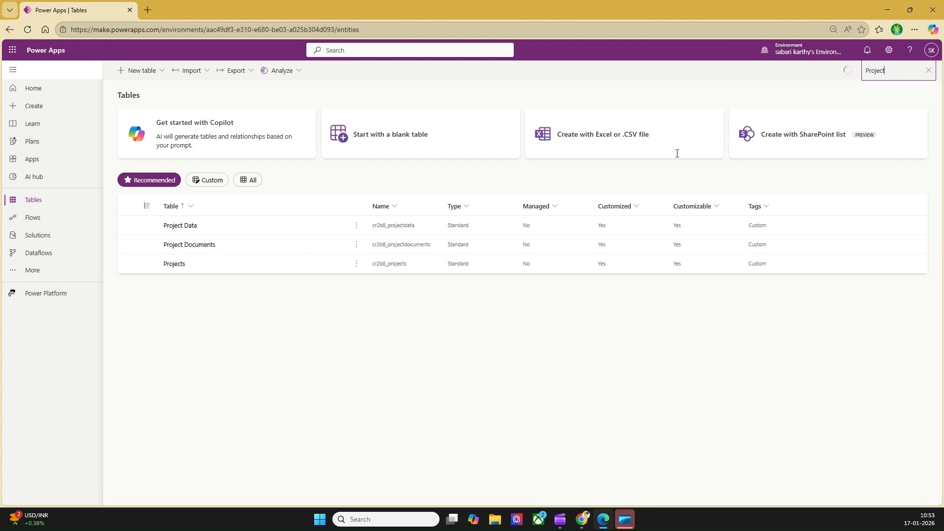
{"action": "left_click", "coordinate": [181, 225]}
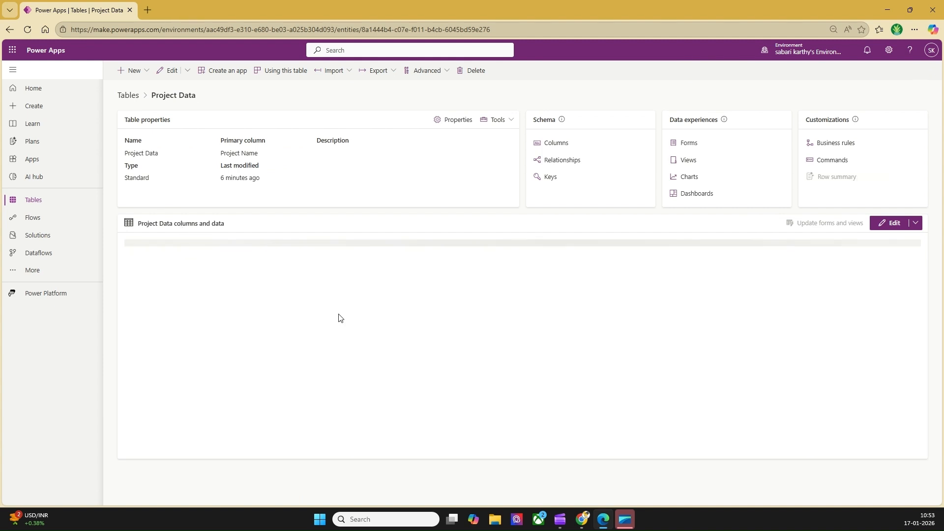
{"action": "left_click", "coordinate": [559, 144]}
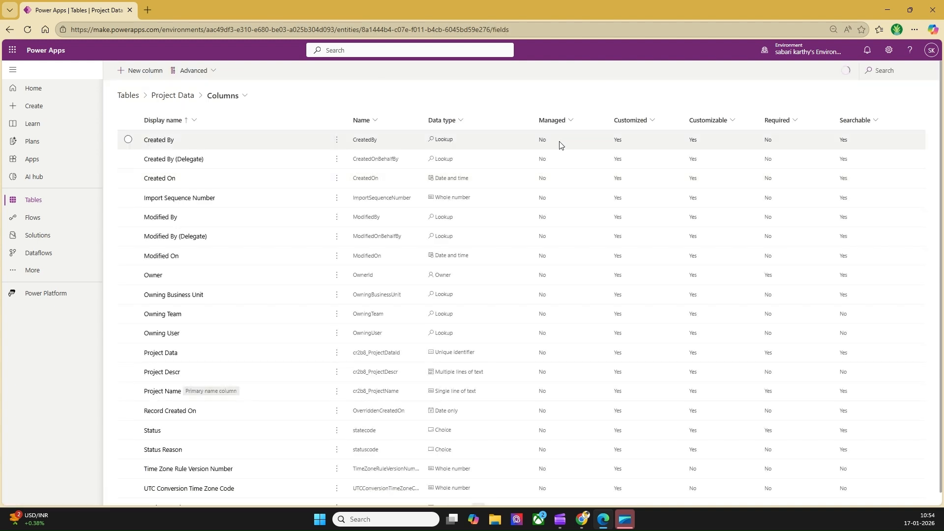
{"action": "mouse_move", "coordinate": [219, 393]}
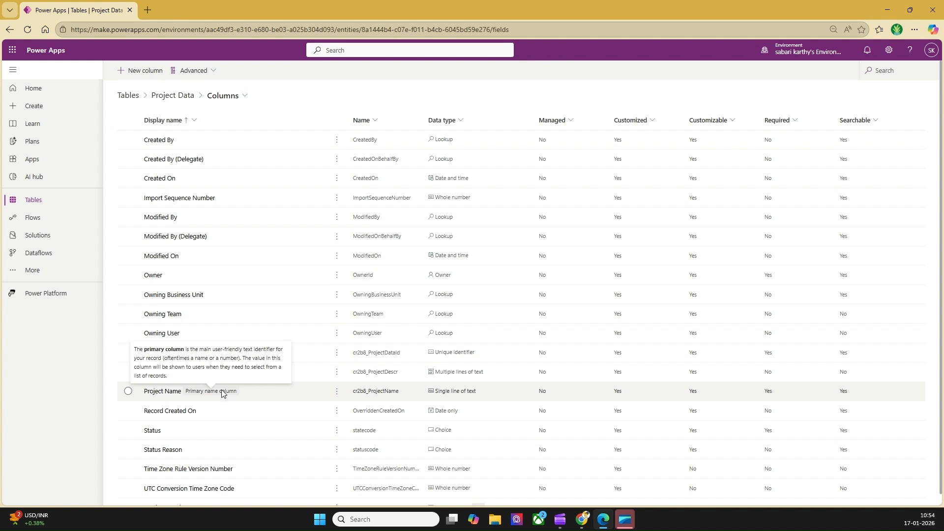
Return to the tables list, search for "Project" and open the Project Documents table.
{"action": "left_click", "coordinate": [129, 96]}
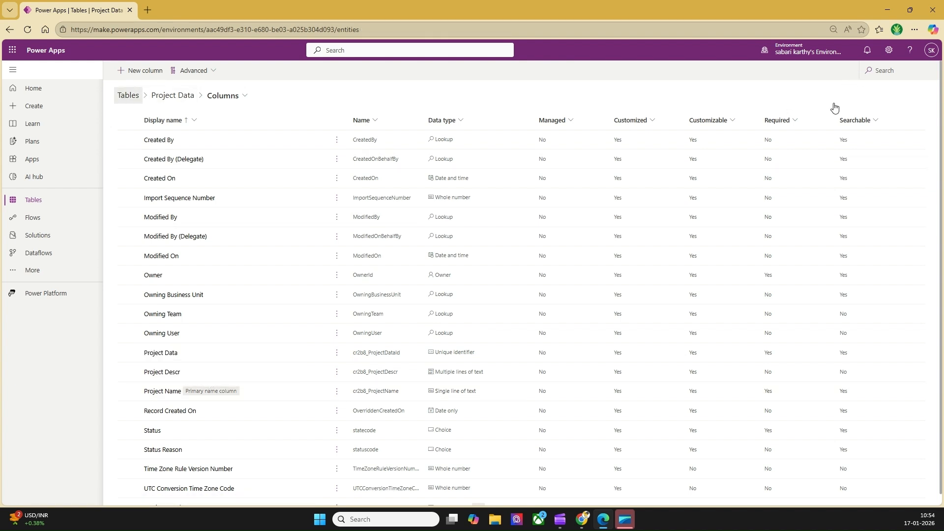
{"action": "left_click", "coordinate": [888, 69]}
{"action": "type", "text": "Project"}
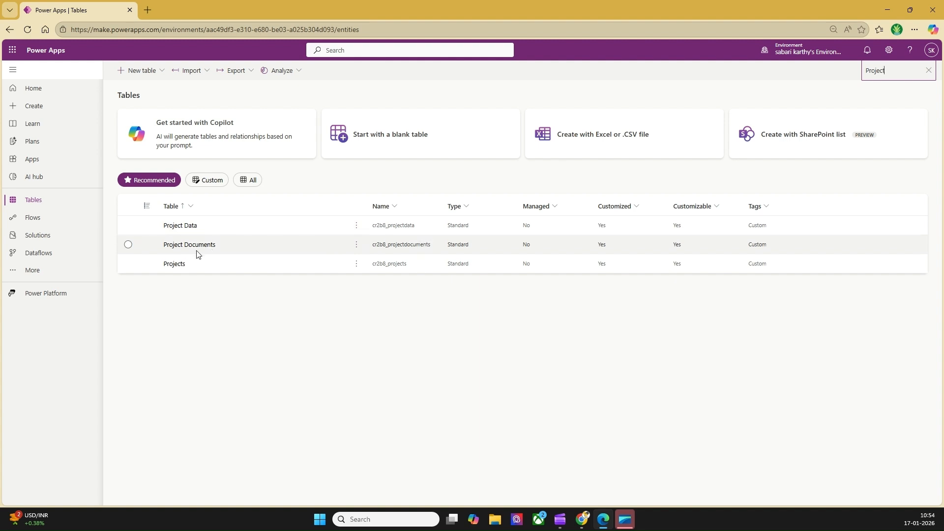
{"action": "left_click", "coordinate": [176, 251]}
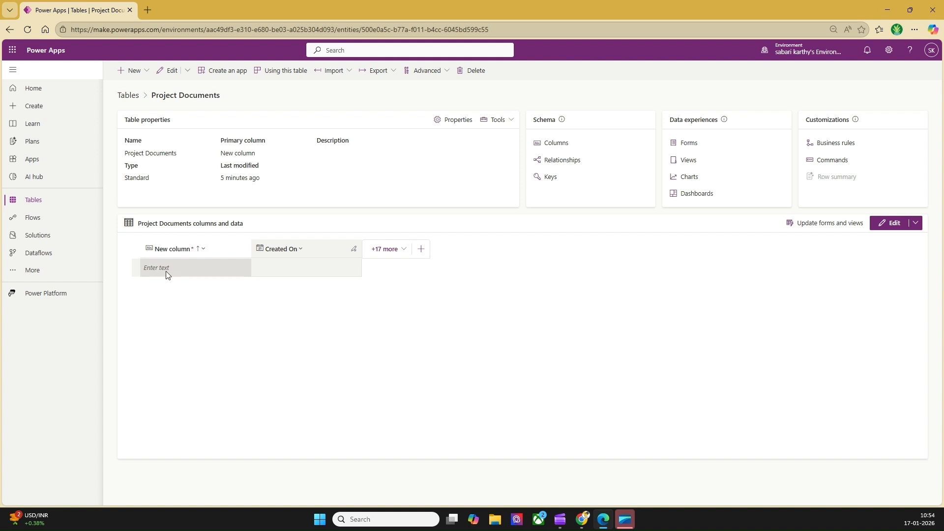
Start a new column in Project Documents with the display name "Project Map" and the data type Lookup.
{"action": "left_click", "coordinate": [421, 249]}
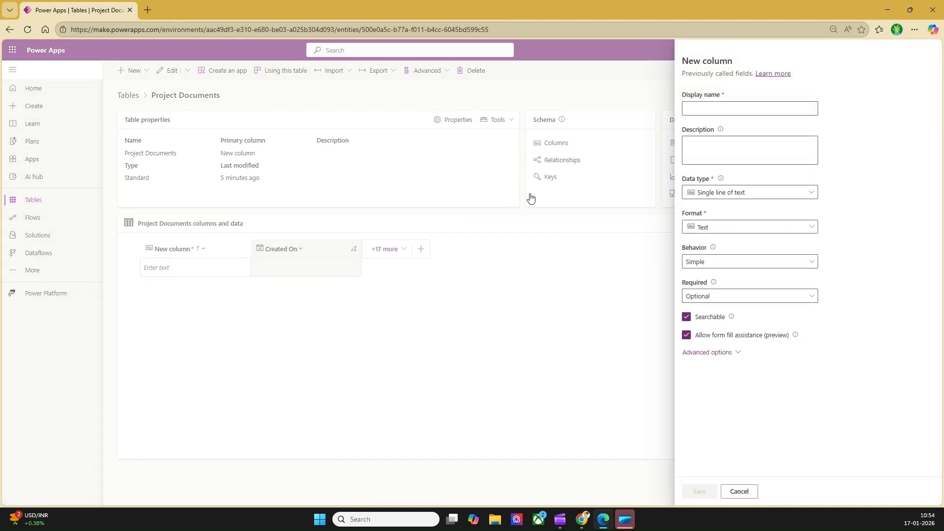
{"action": "left_click", "coordinate": [696, 109]}
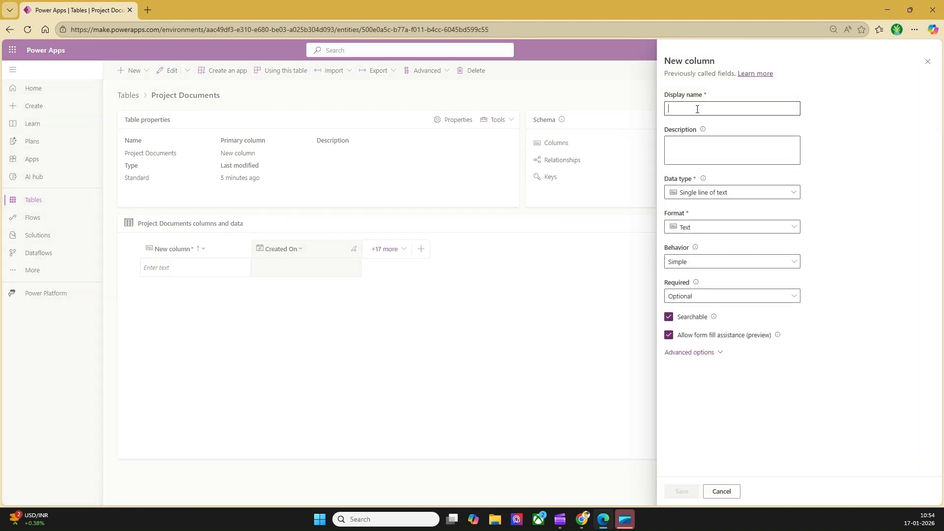
{"action": "type", "text": "Project Map"}
{"action": "left_click", "coordinate": [702, 192]}
{"action": "mouse_move", "coordinate": [714, 277]}
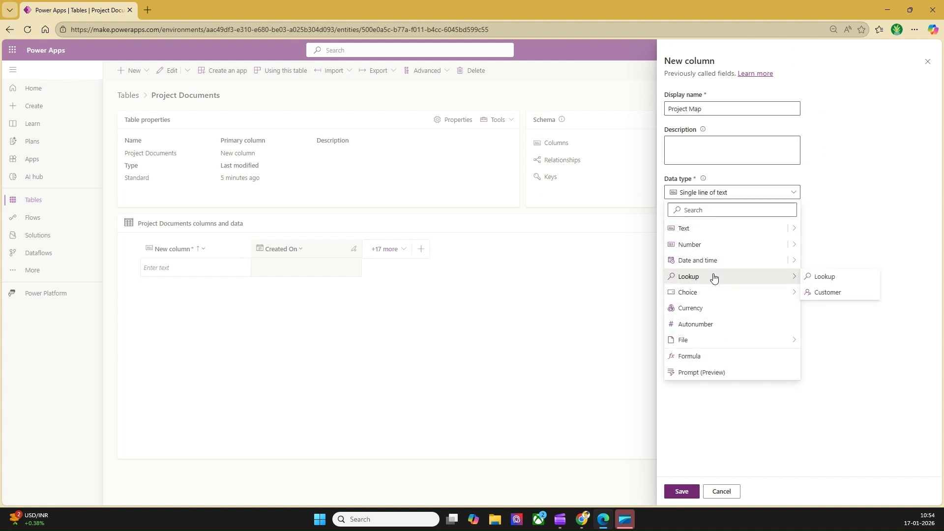
{"action": "left_click", "coordinate": [825, 274]}
Set Project Data as the related table of the Project Map lookup and save the column.
{"action": "left_click", "coordinate": [743, 294]}
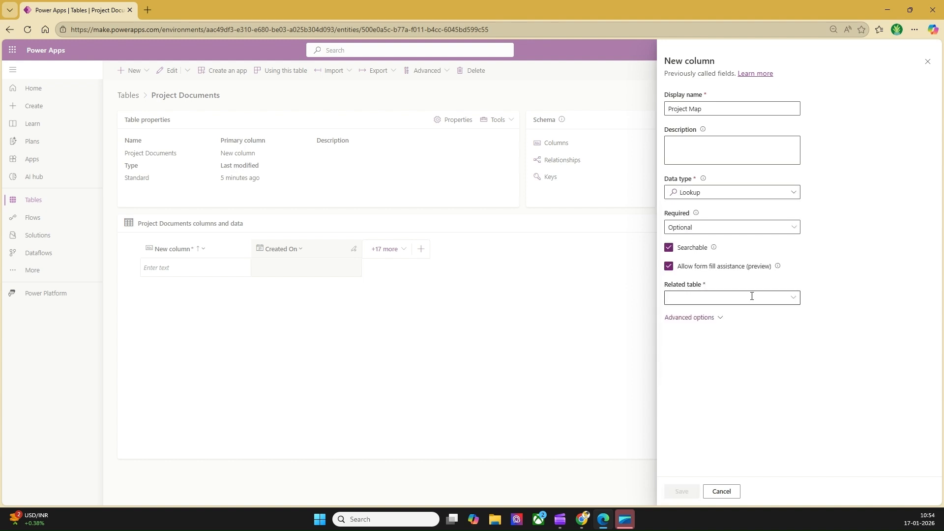
{"action": "left_click", "coordinate": [793, 298]}
{"action": "left_click", "coordinate": [773, 301]}
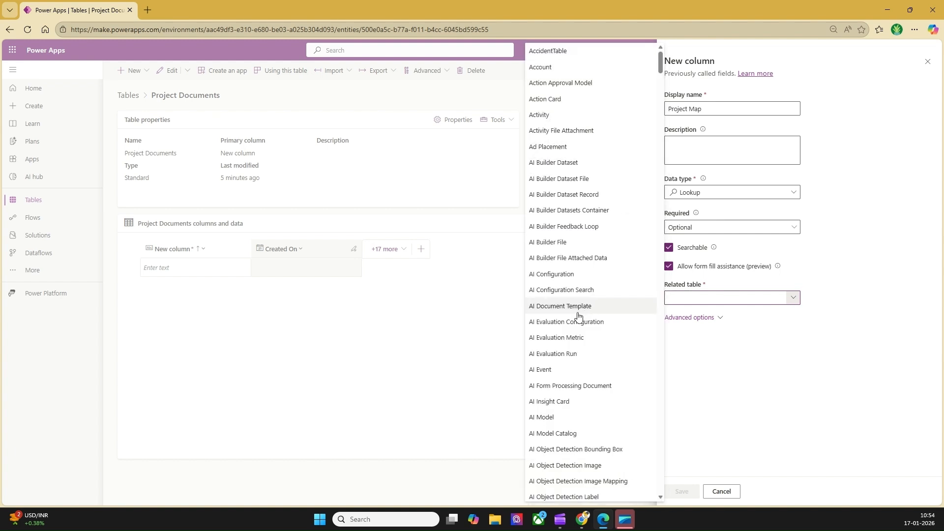
{"action": "scroll", "coordinate": [579, 358], "scroll_direction": "down", "scroll_amount": 20}
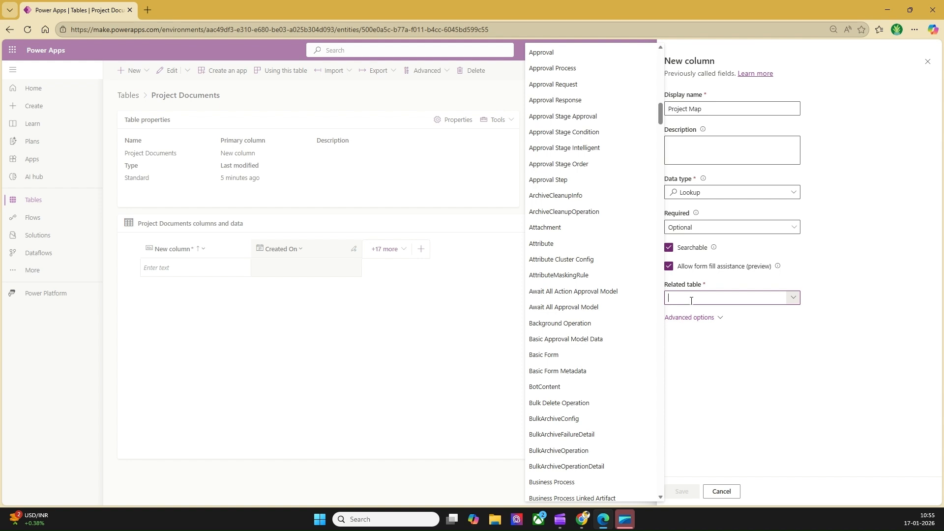
{"action": "type", "text": "Project"}
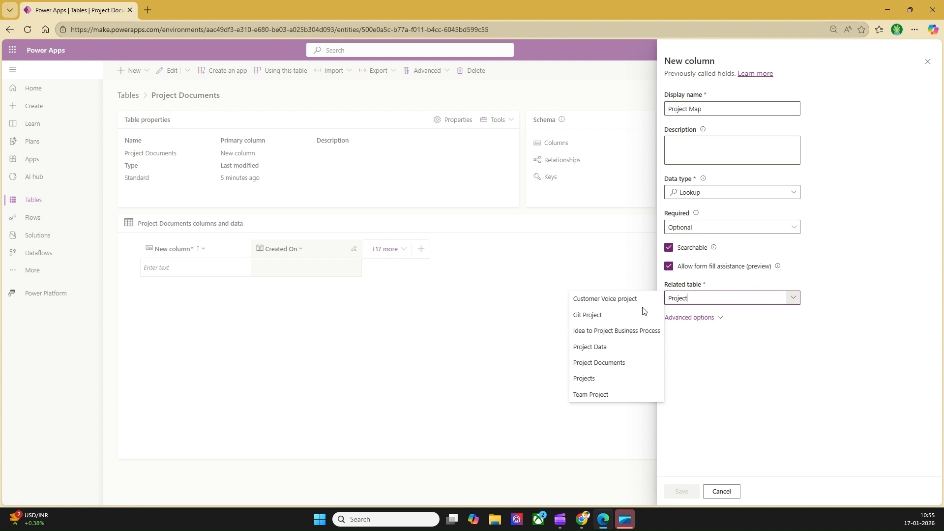
{"action": "left_click", "coordinate": [594, 348]}
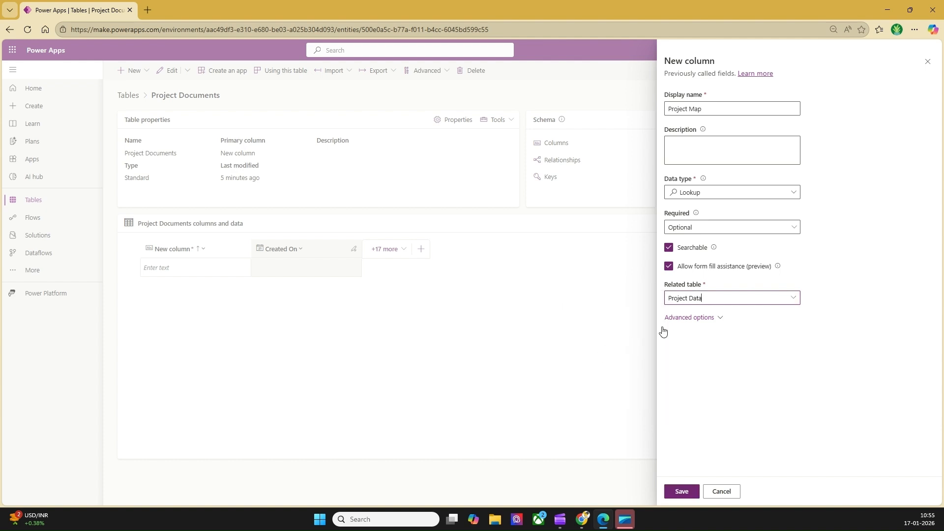
{"action": "left_click", "coordinate": [681, 496]}
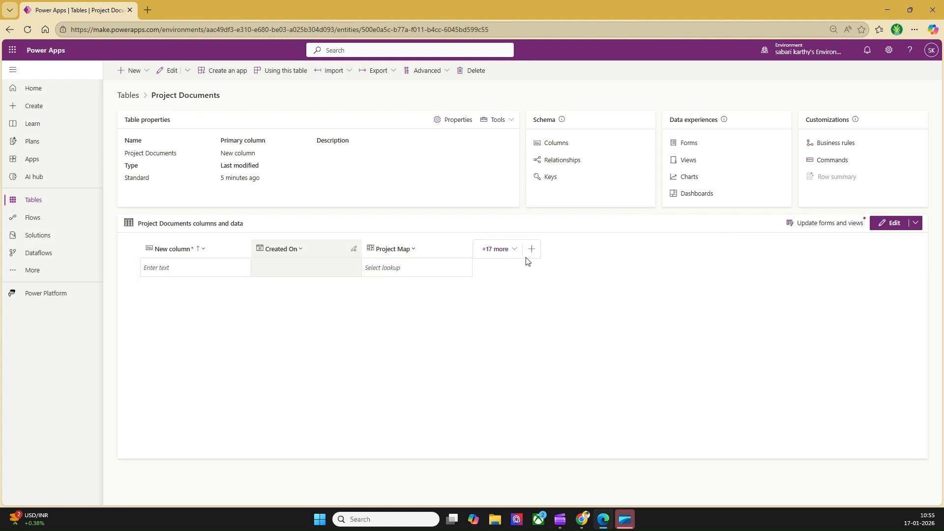
Start another Project Documents column with the display name "Supporting Docs" and the data type File.
{"action": "left_click", "coordinate": [532, 256]}
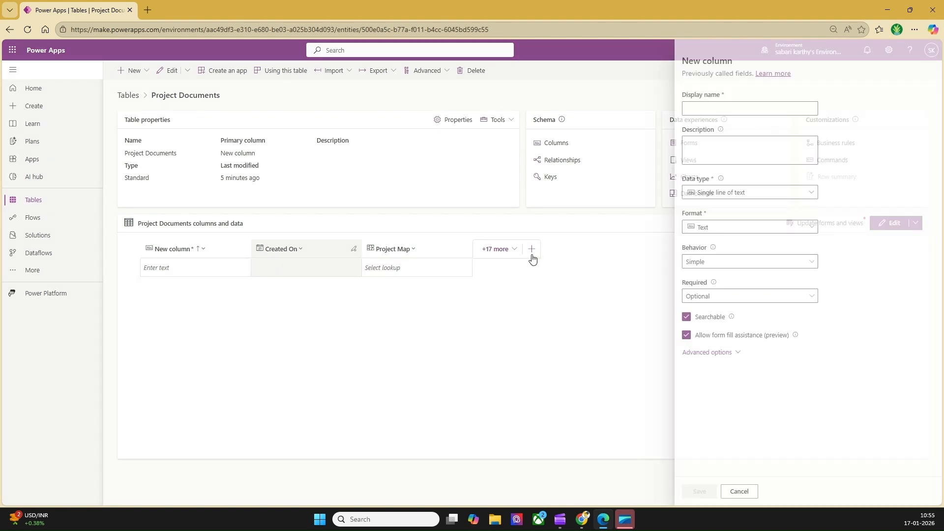
{"action": "left_click", "coordinate": [719, 111]}
{"action": "type", "text": "Sup"}
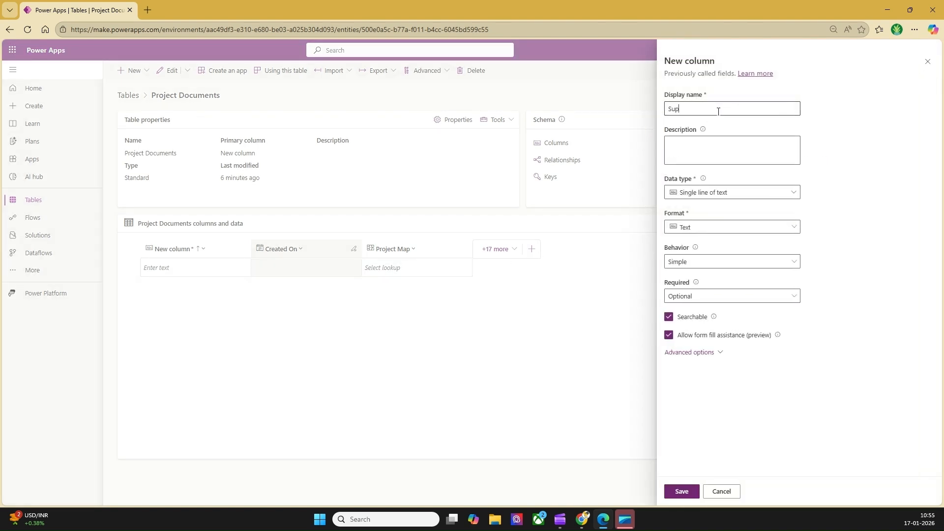
{"action": "type", "text": "porting Docs"}
{"action": "left_click", "coordinate": [796, 192]}
{"action": "mouse_move", "coordinate": [706, 340]}
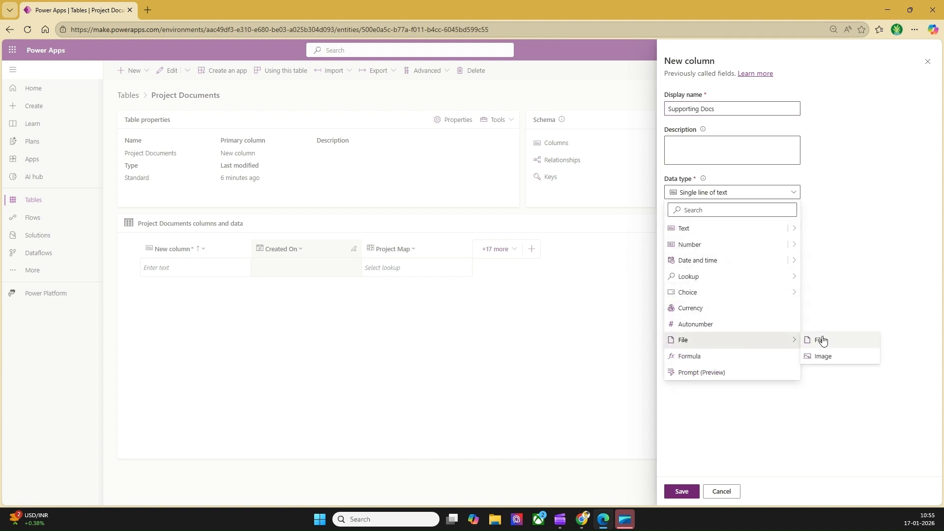
{"action": "left_click", "coordinate": [822, 339]}
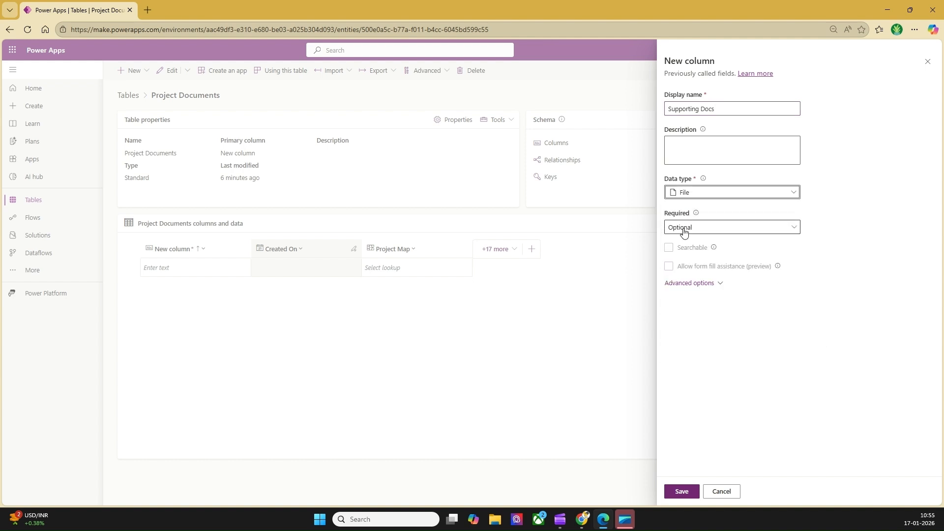
Check the maximum file size in the Supporting Docs column's advanced options, then save the column.
{"action": "left_click", "coordinate": [701, 284]}
{"action": "scroll", "coordinate": [703, 290], "scroll_direction": "down", "scroll_amount": 1}
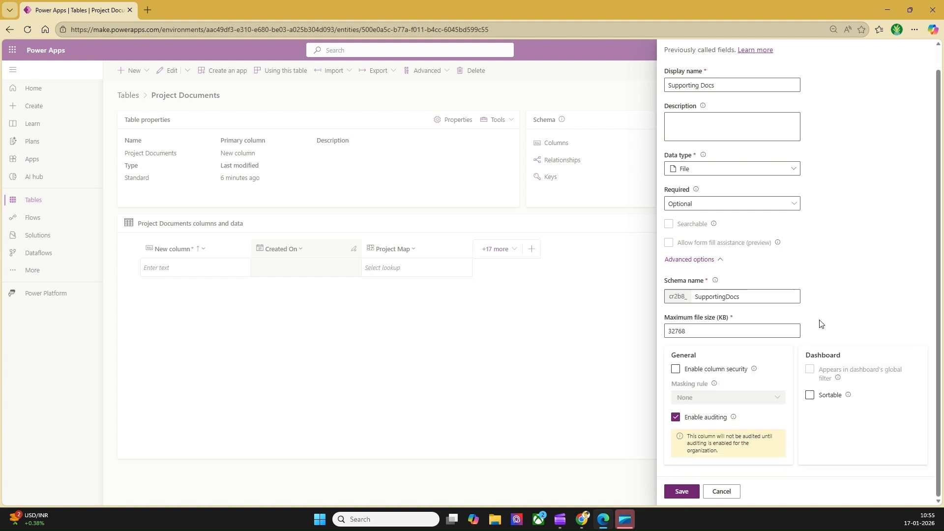
{"action": "left_click_drag", "start_coordinate": [693, 331], "coordinate": [665, 331]}
{"action": "left_click", "coordinate": [675, 330]}
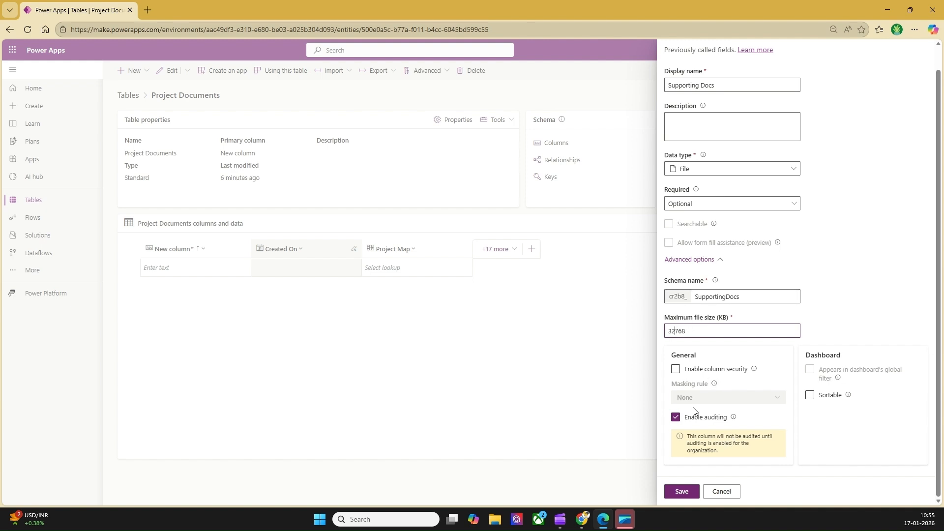
{"action": "left_click", "coordinate": [682, 493]}
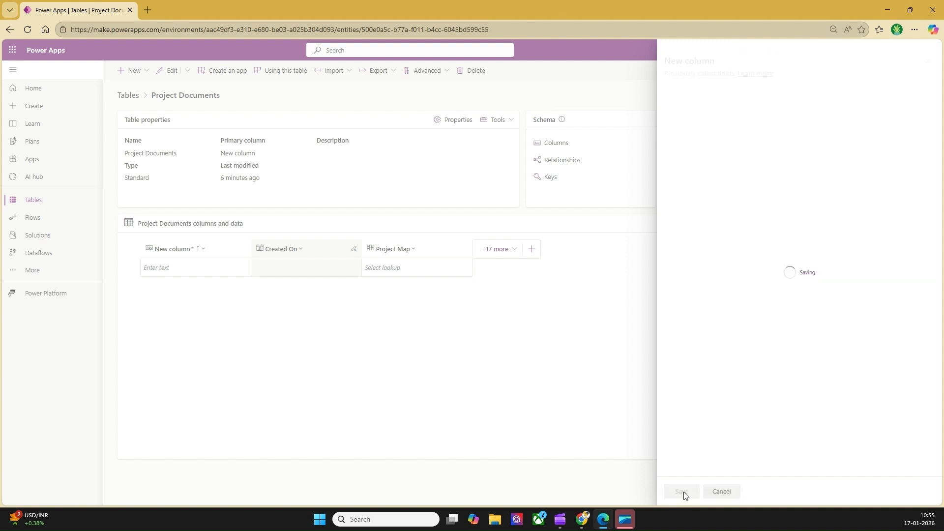
Examine the Project Map relationship among the Project Documents table's relationships.
{"action": "left_click", "coordinate": [561, 162]}
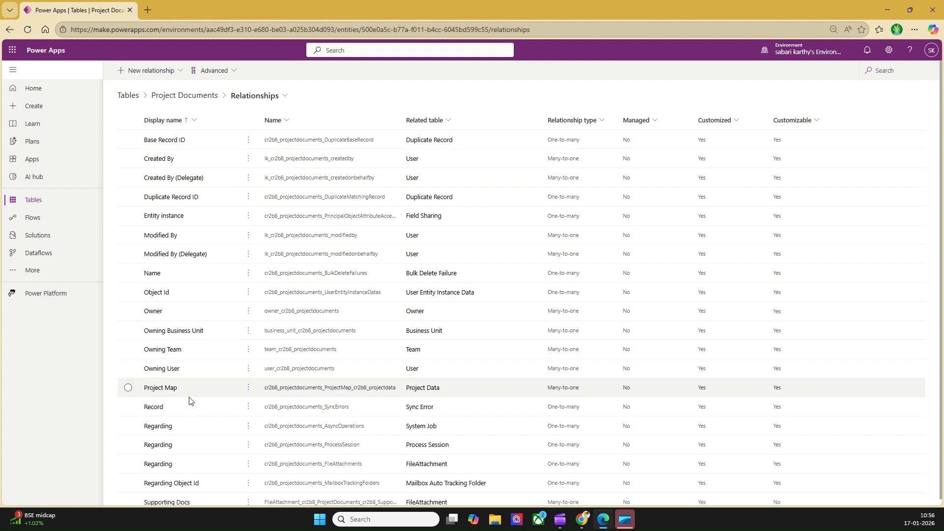
{"action": "left_click", "coordinate": [129, 388]}
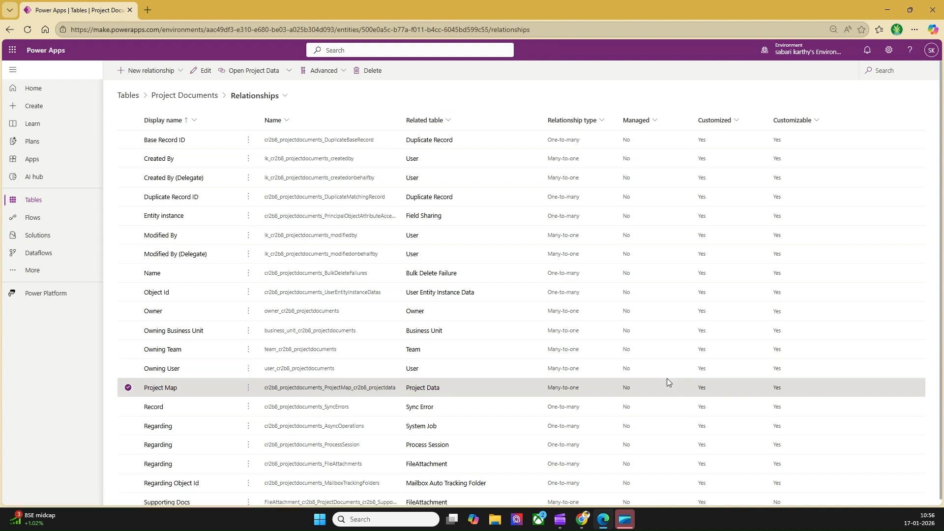
Create a new app from the existing Dataverse table Project Data and dismiss the studio's welcome message.
{"action": "left_click", "coordinate": [49, 106]}
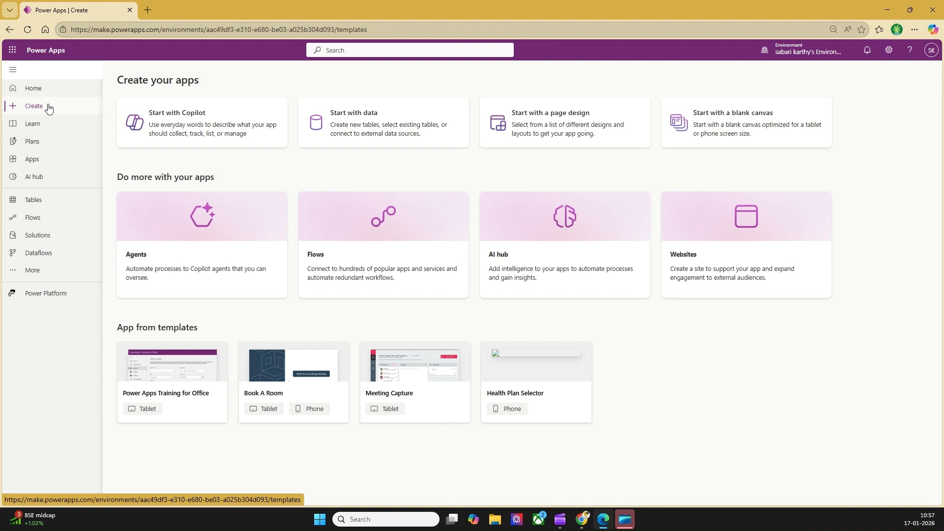
{"action": "left_click", "coordinate": [359, 122]}
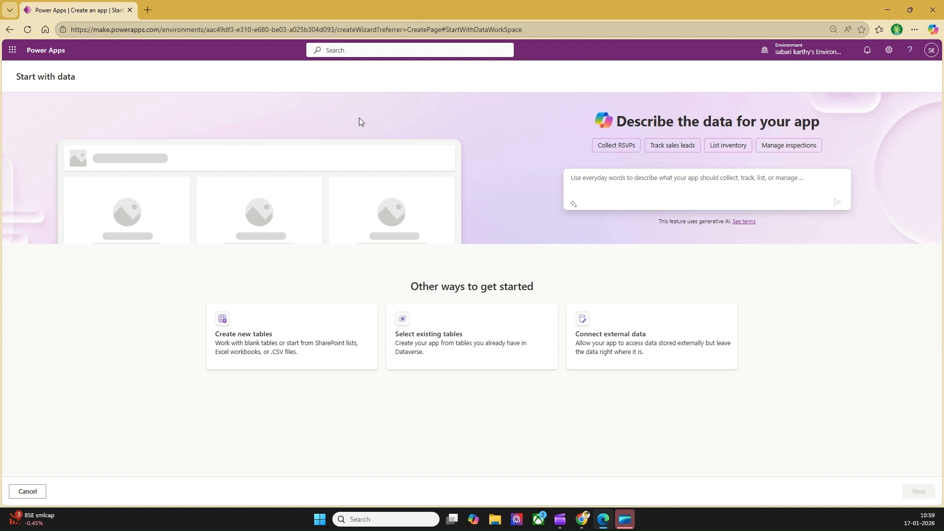
{"action": "left_click", "coordinate": [451, 339]}
{"action": "type", "text": "Project"}
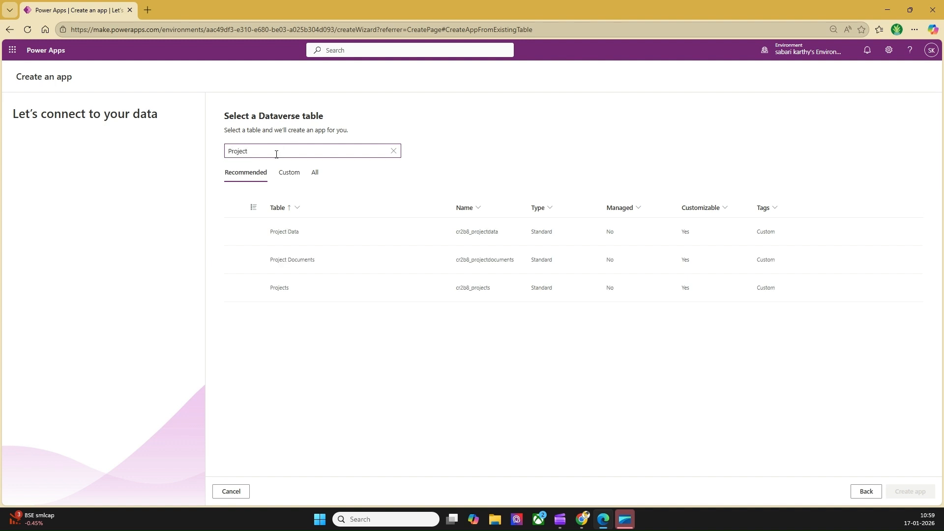
{"action": "left_click", "coordinate": [270, 237]}
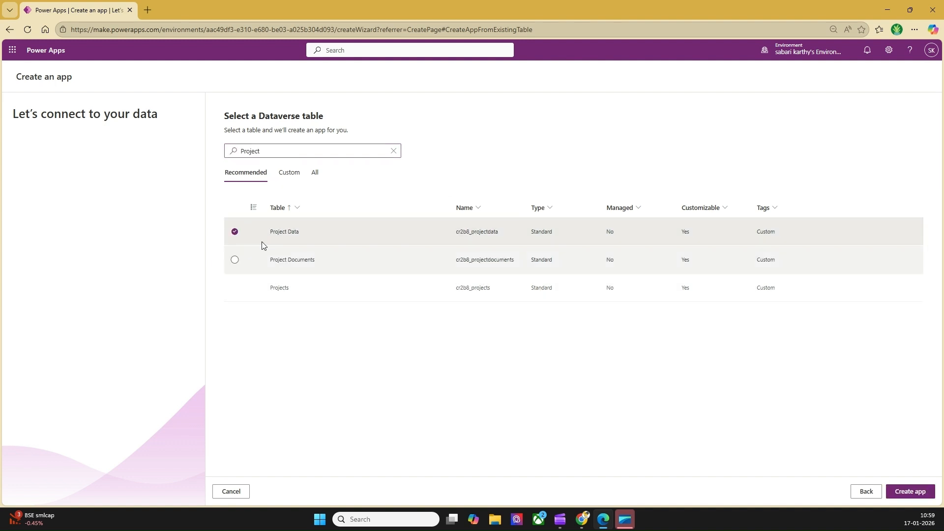
{"action": "left_click", "coordinate": [912, 492]}
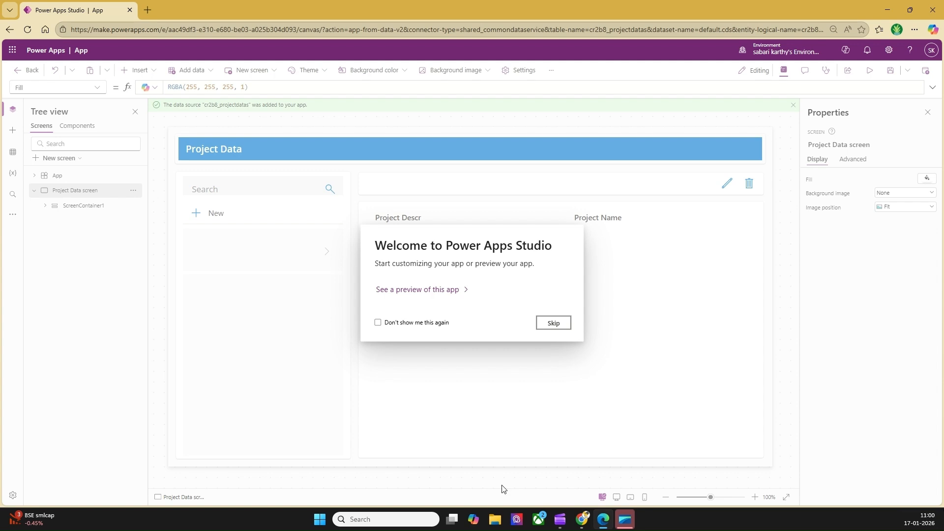
{"action": "left_click", "coordinate": [553, 323]}
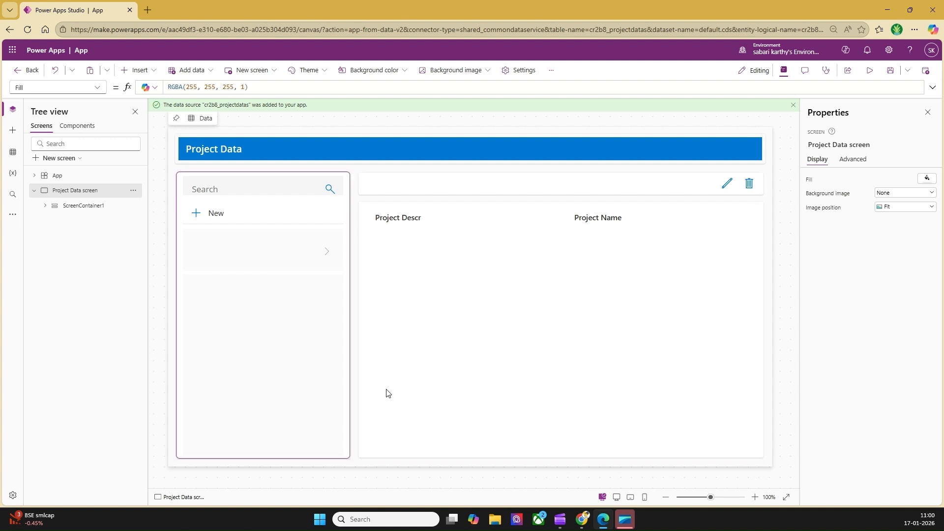
Preview the app and save a new record named "Project A" with the description "This is a test Decr".
{"action": "left_click", "coordinate": [869, 75]}
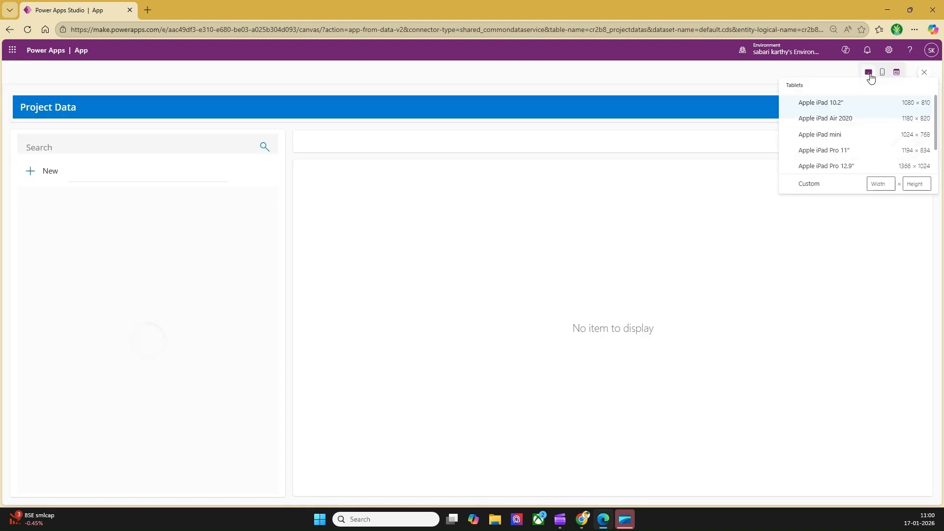
{"action": "left_click", "coordinate": [29, 172]}
{"action": "left_click", "coordinate": [389, 210]}
{"action": "left_click", "coordinate": [556, 197]}
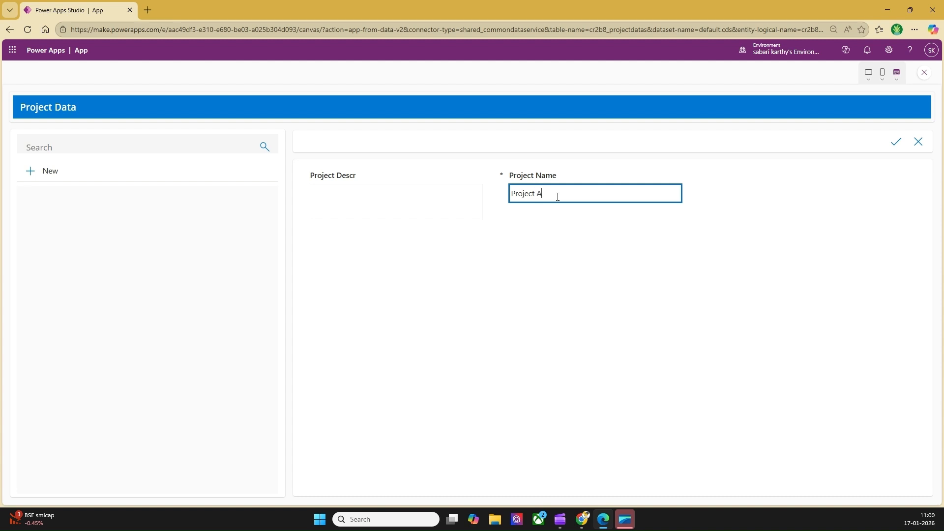
{"action": "left_click", "coordinate": [358, 203]}
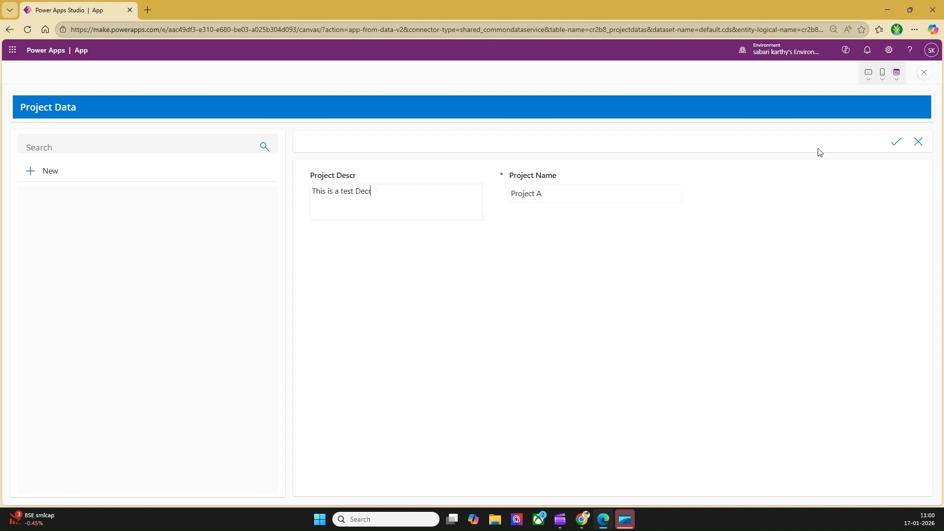
{"action": "left_click", "coordinate": [895, 142]}
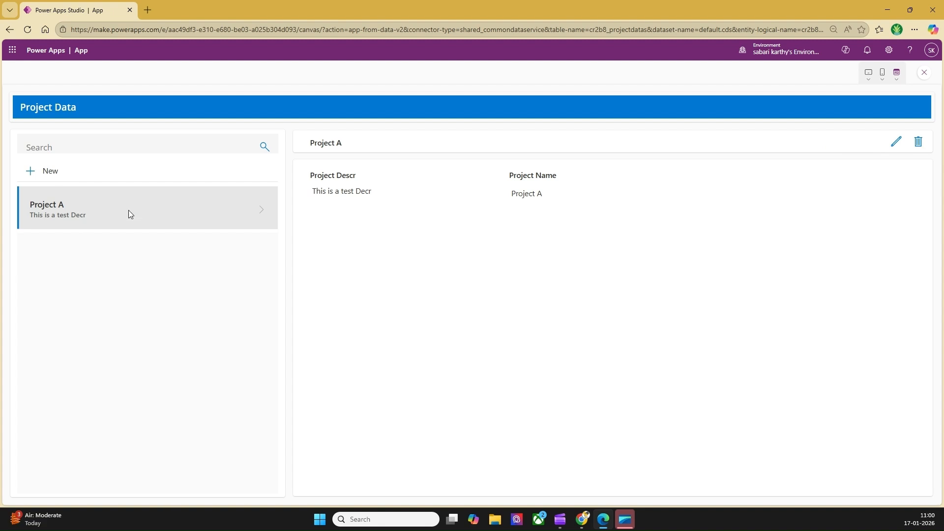
Save a second record named "Project B" with the description "THis is a Descr for Project B", then leave the preview.
{"action": "left_click", "coordinate": [32, 172]}
{"action": "left_click", "coordinate": [569, 191]}
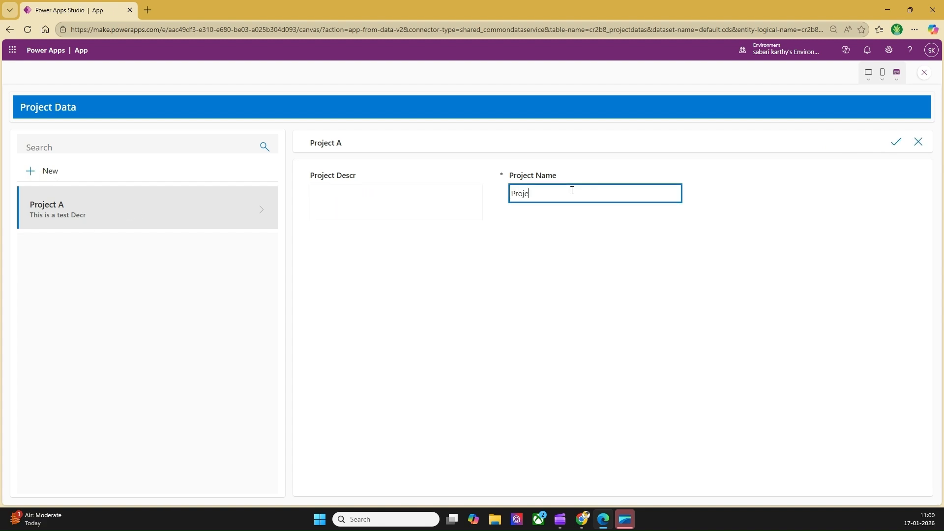
{"action": "left_click", "coordinate": [396, 209]}
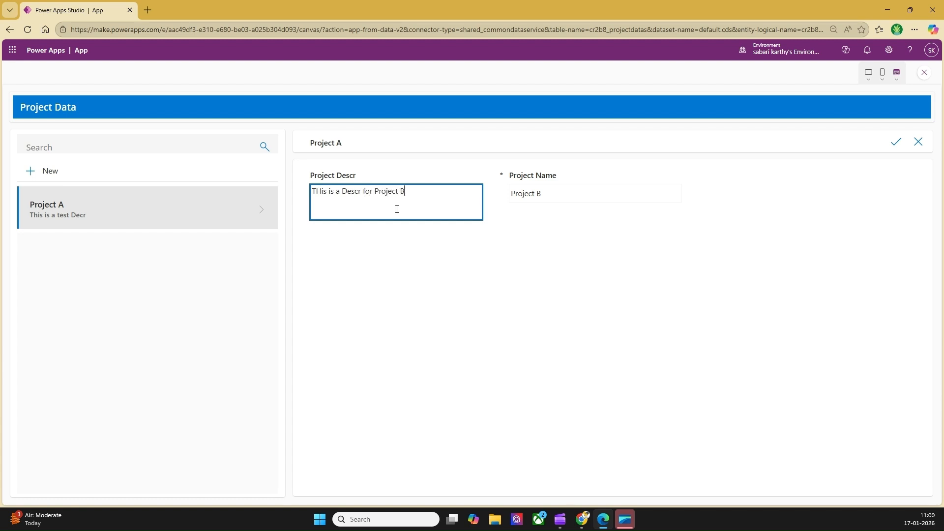
{"action": "left_click", "coordinate": [895, 142]}
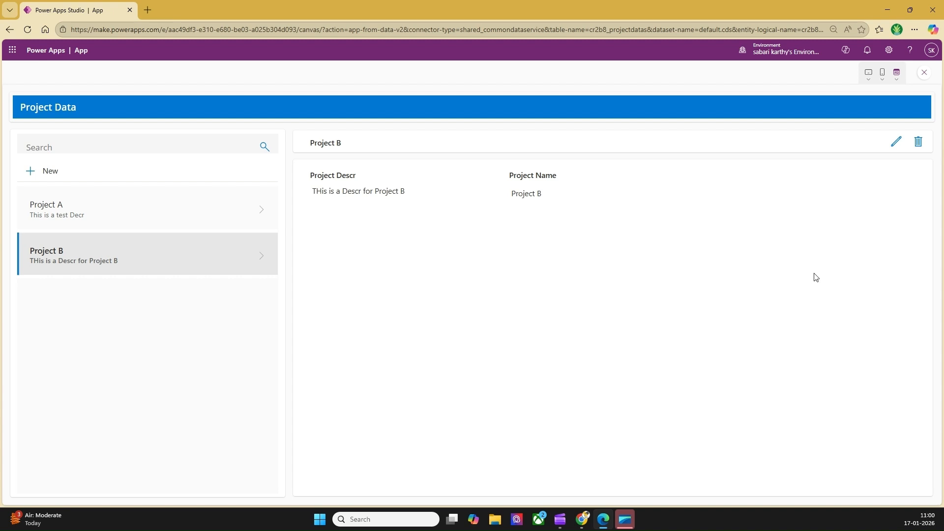
{"action": "left_click", "coordinate": [923, 74]}
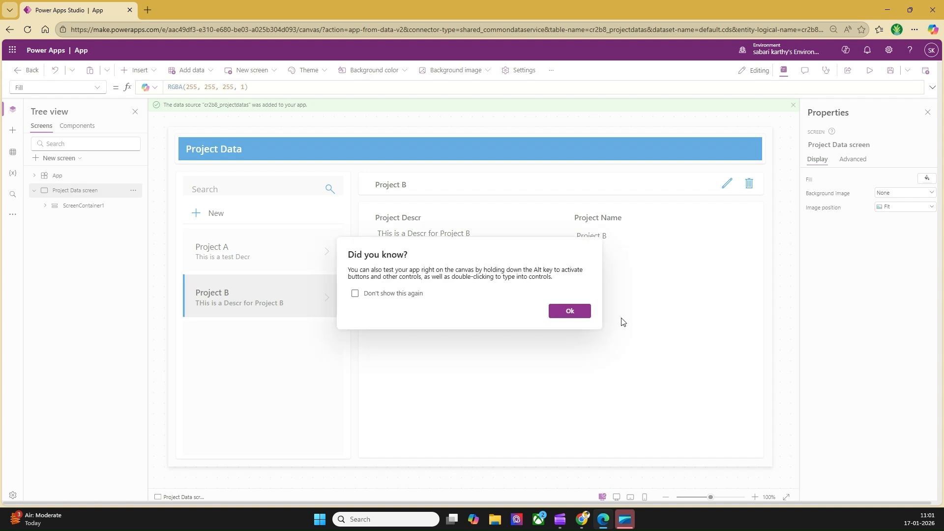
{"action": "left_click", "coordinate": [576, 315]}
Add the Dataverse table Project Documents to the app as a data source.
{"action": "left_click", "coordinate": [13, 152]}
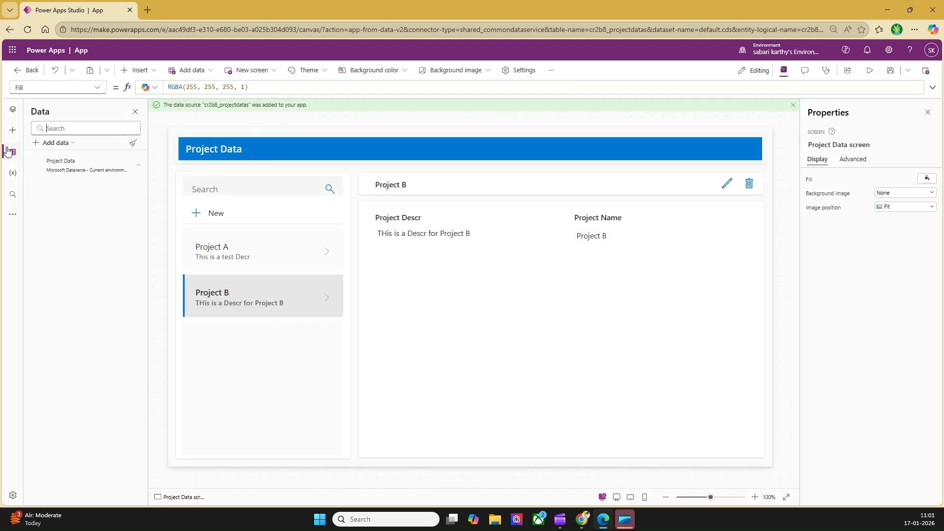
{"action": "mouse_move", "coordinate": [75, 167]}
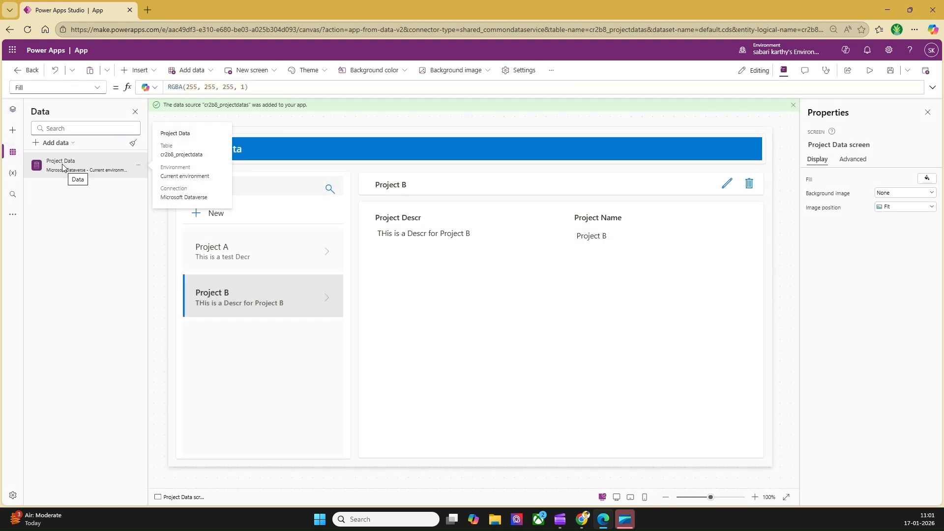
{"action": "left_click", "coordinate": [54, 142]}
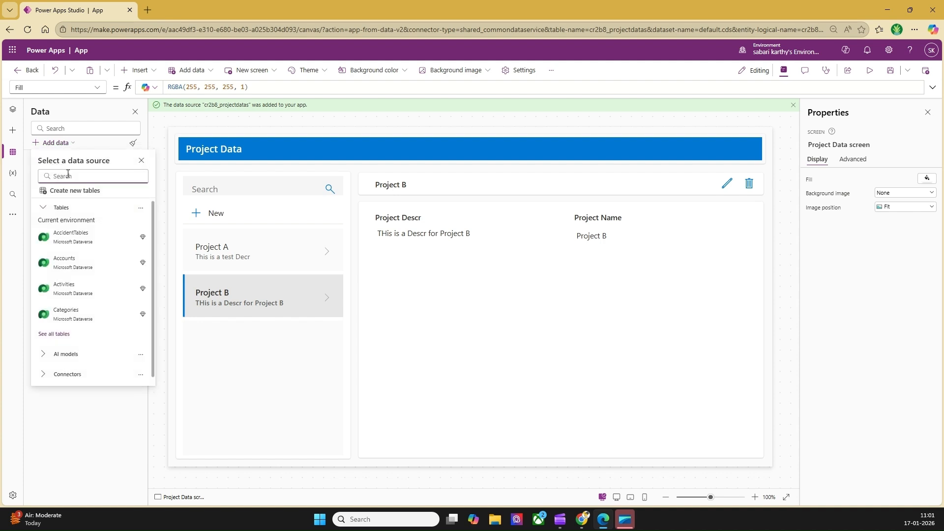
{"action": "type", "text": "Project"}
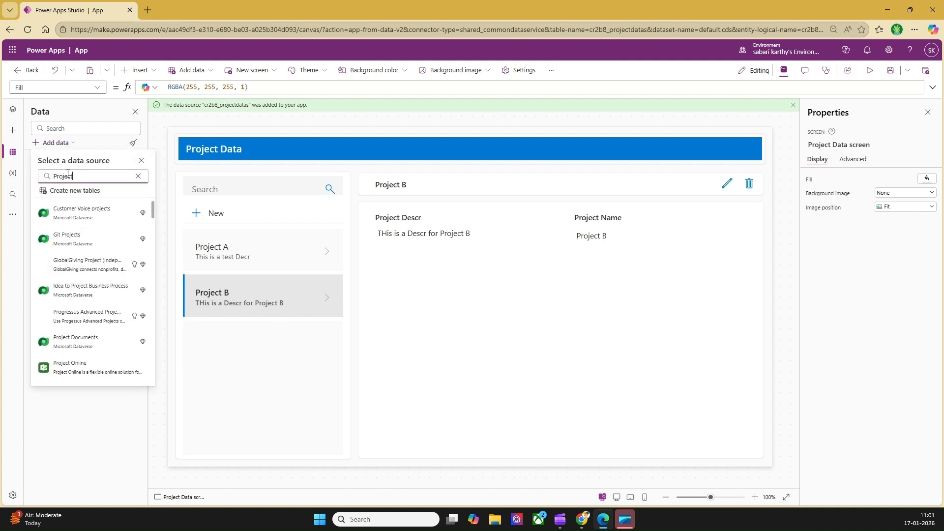
{"action": "left_click", "coordinate": [58, 342]}
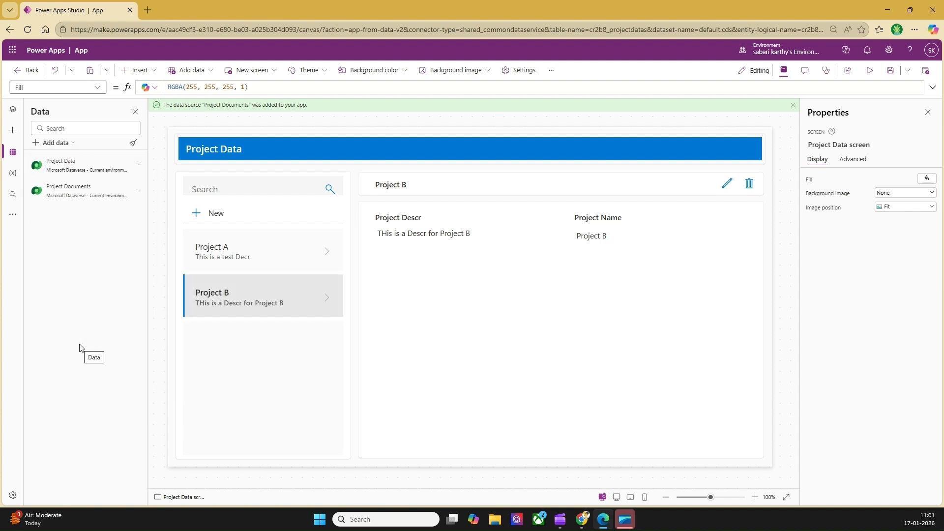
Add a blank screen containing an edit form connected to Project Documents.
{"action": "left_click", "coordinate": [12, 109]}
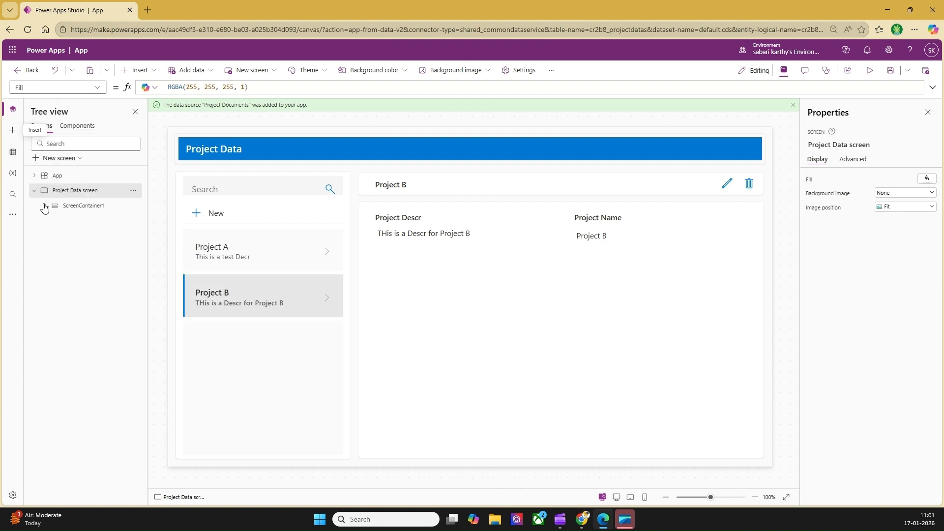
{"action": "left_click", "coordinate": [59, 158]}
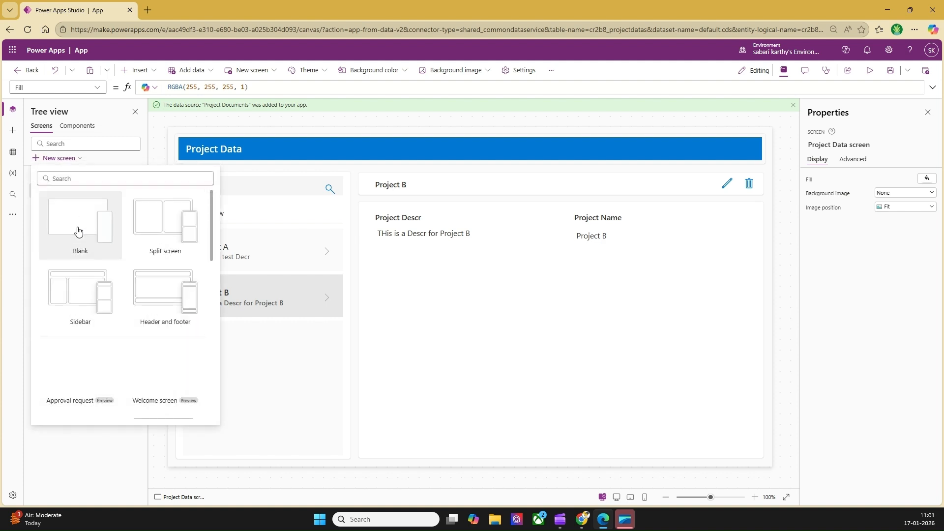
{"action": "left_click", "coordinate": [80, 228]}
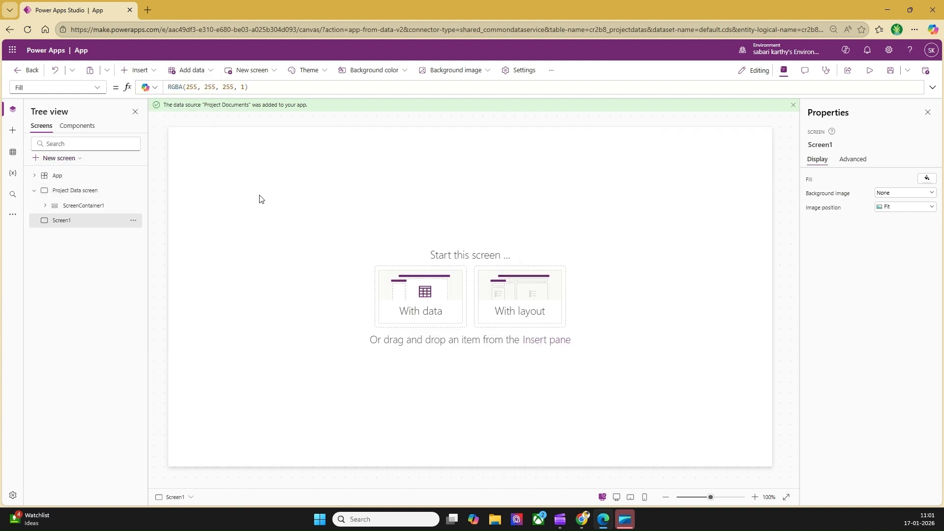
{"action": "left_click", "coordinate": [403, 266]}
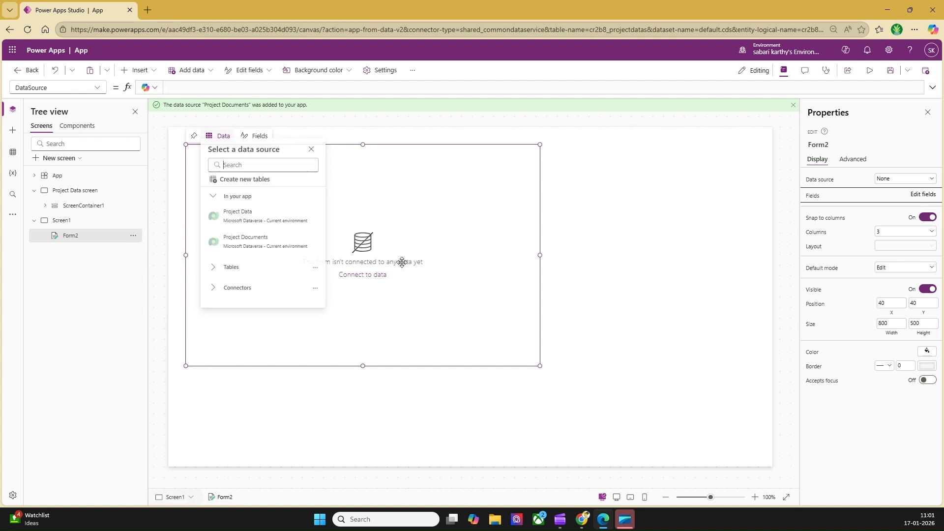
{"action": "left_click", "coordinate": [254, 246]}
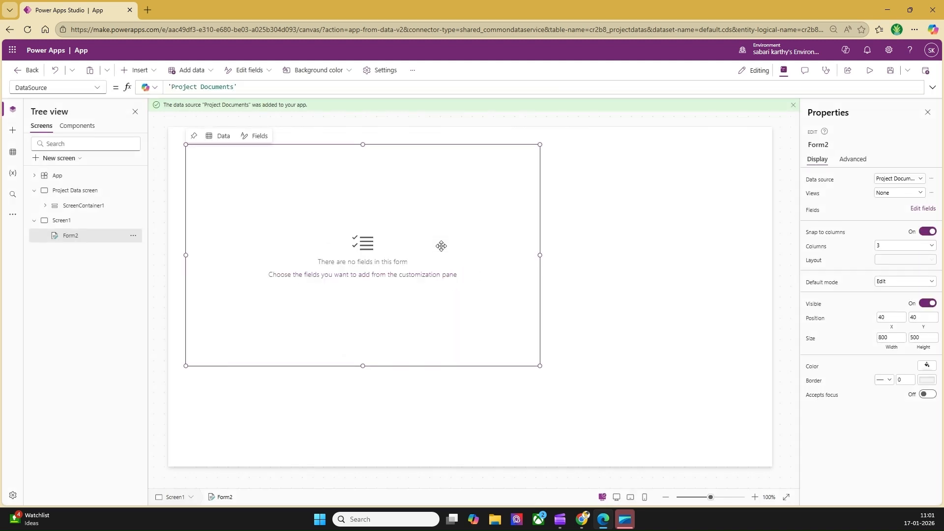
Copy the attachments control from the form's Supporting Docs card into the main container of the Project Data screen.
{"action": "left_click", "coordinate": [351, 214]}
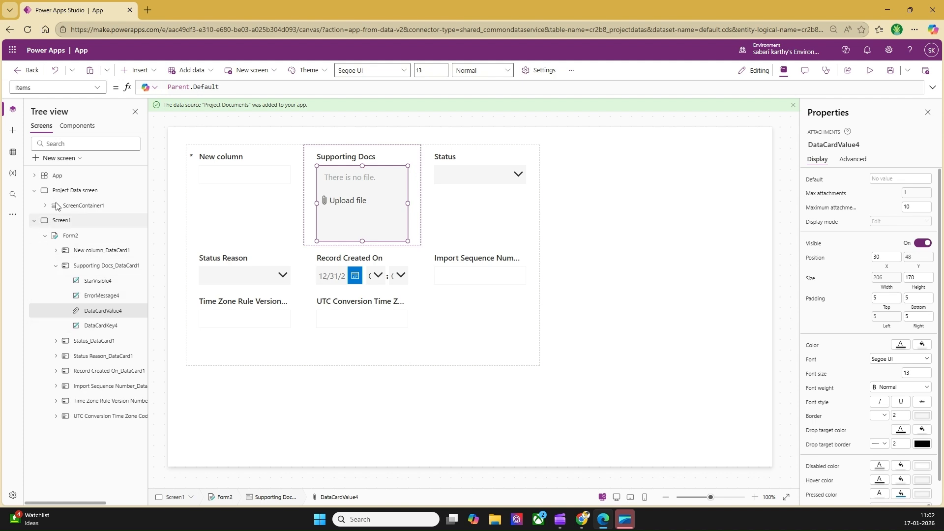
{"action": "left_click", "coordinate": [77, 190]}
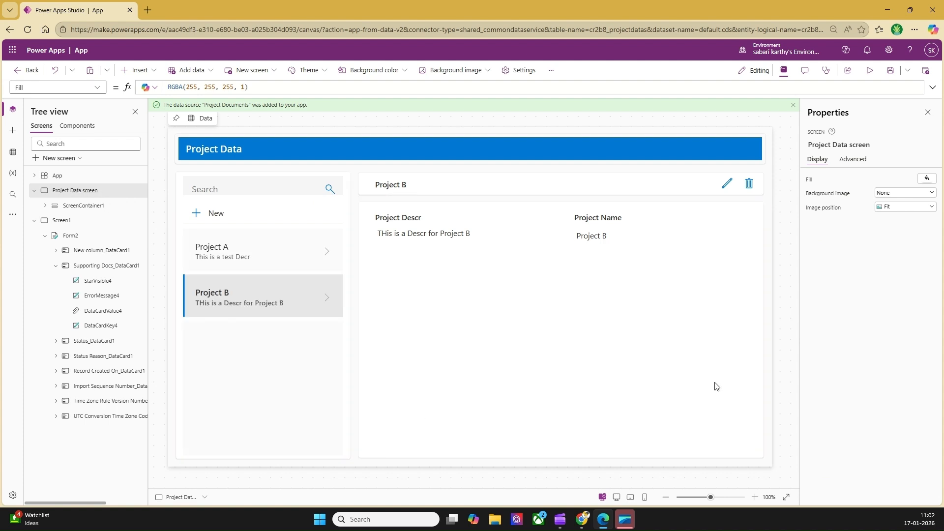
{"action": "key", "text": "ctrl+v"}
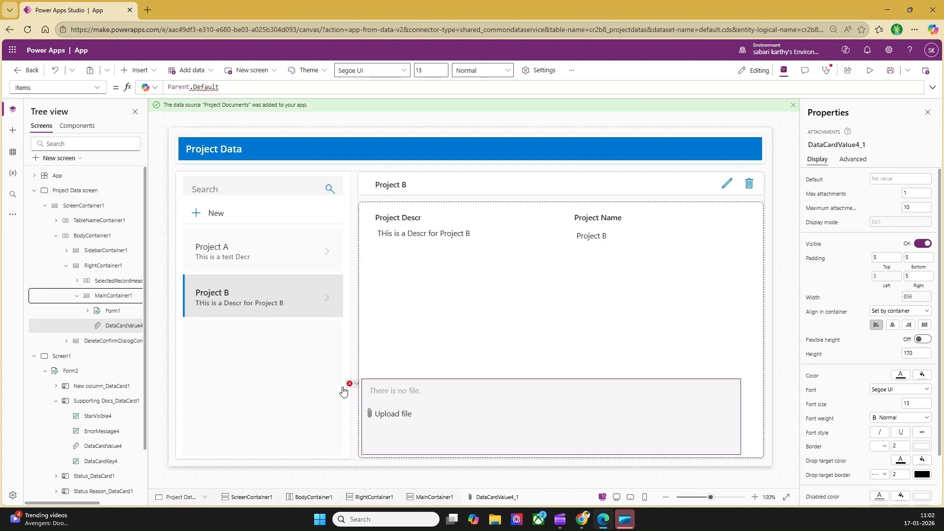
Turn off flexible height for MainContainer1 on the Project Data screen.
{"action": "left_click", "coordinate": [122, 297]}
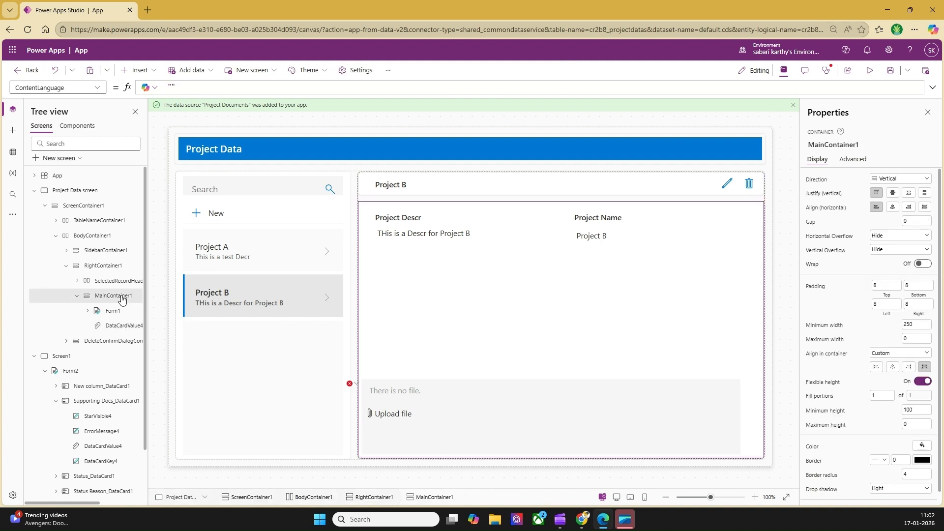
{"action": "left_click", "coordinate": [921, 382]}
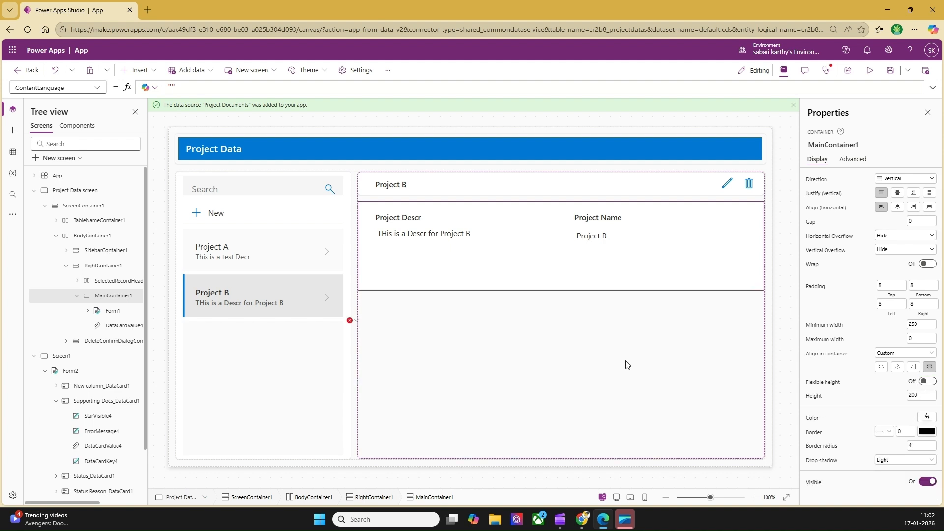
Clear the Items, Tooltip and BorderColor formulas of the pasted attachments control to resolve its errors.
{"action": "left_click", "coordinate": [362, 325]}
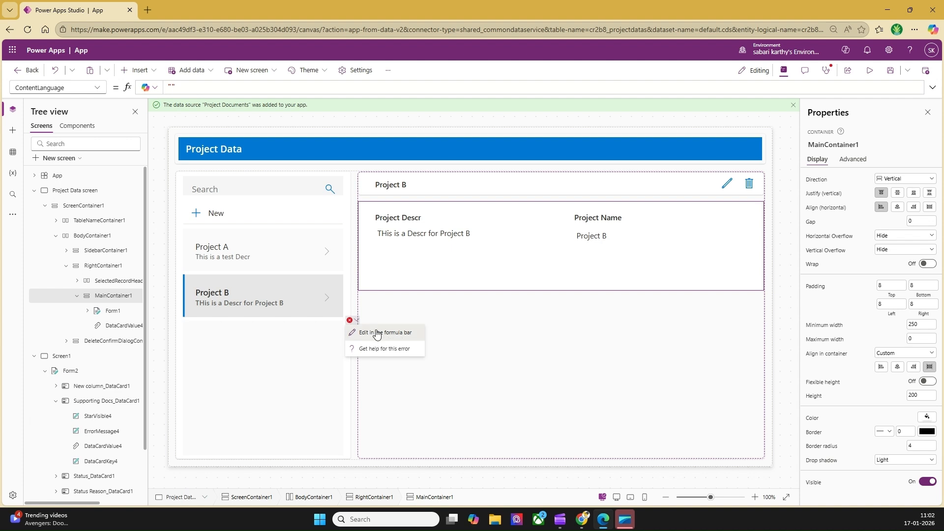
{"action": "left_click", "coordinate": [377, 333]}
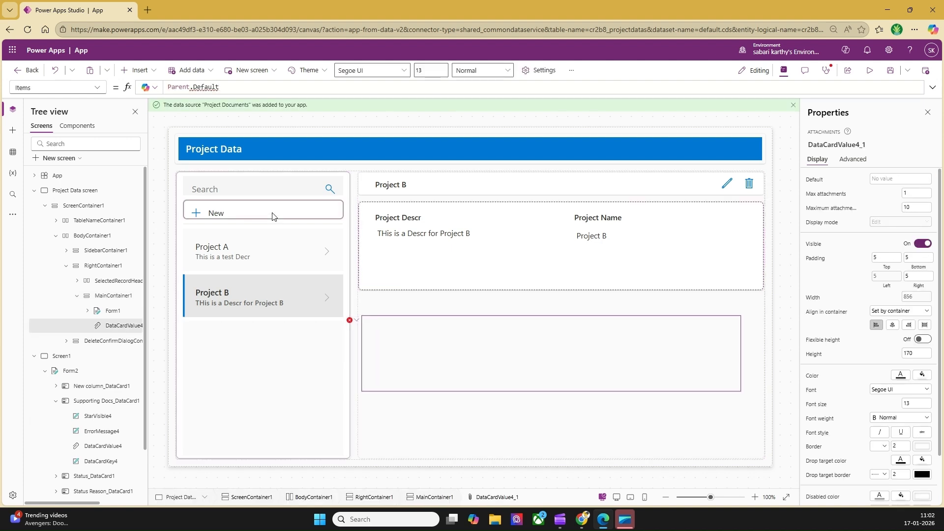
{"action": "key", "text": "BackSpace"}
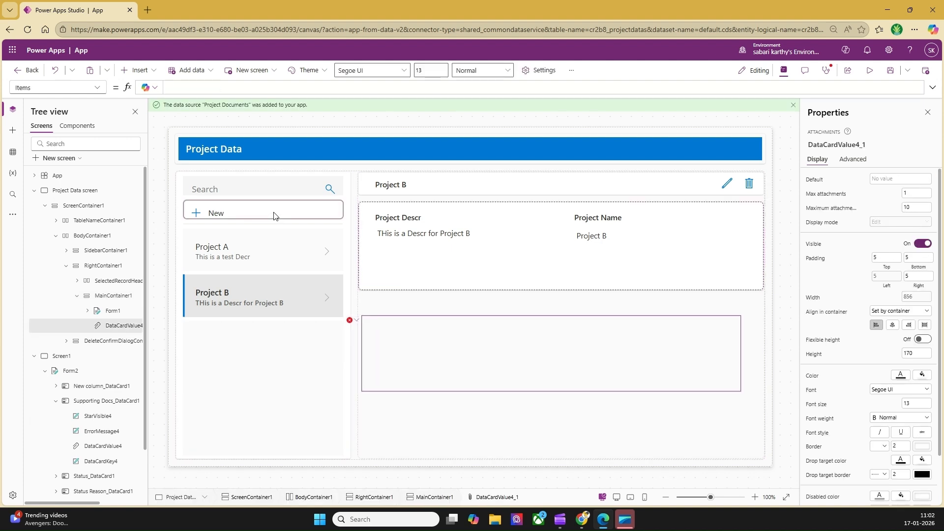
{"action": "left_click", "coordinate": [351, 320]}
{"action": "left_click", "coordinate": [382, 333]}
{"action": "key", "text": "BackSpace"}
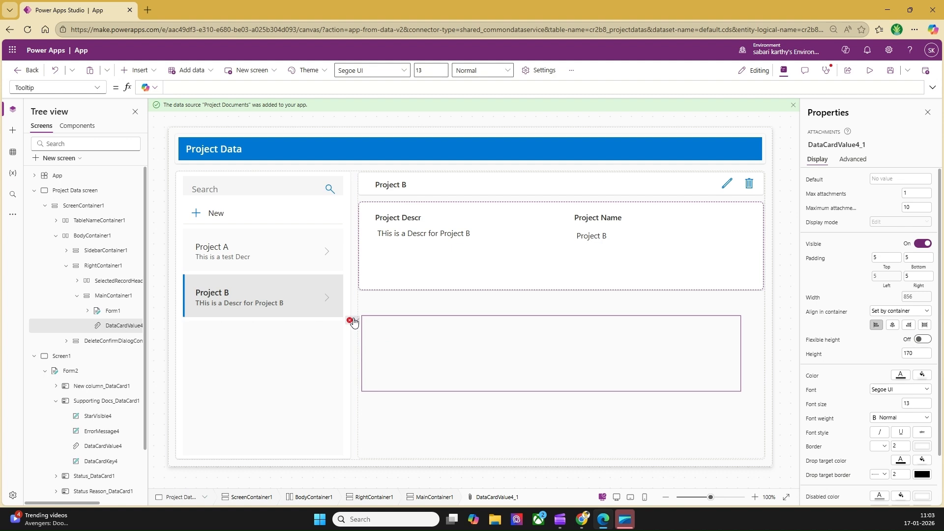
{"action": "left_click", "coordinate": [352, 320]}
{"action": "left_click", "coordinate": [374, 332]}
{"action": "key", "text": "BackSpace"}
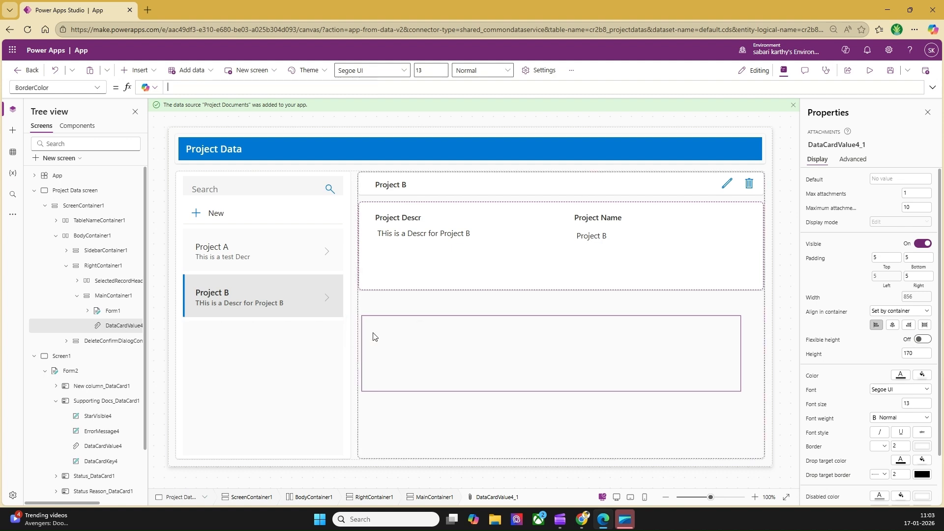
Turn on flexible height for both MainContainer1 and the pasted attachments control.
{"action": "left_click", "coordinate": [111, 310]}
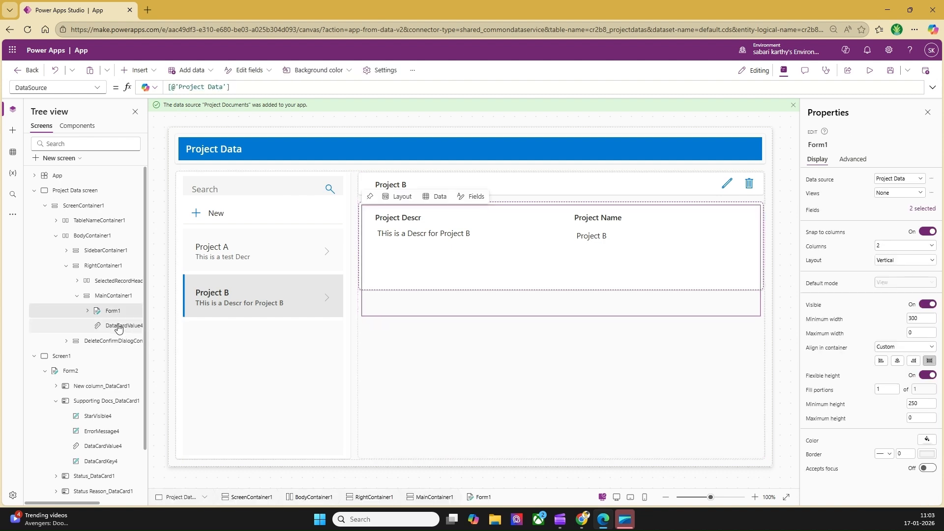
{"action": "left_click", "coordinate": [118, 327]}
{"action": "left_click", "coordinate": [115, 298]}
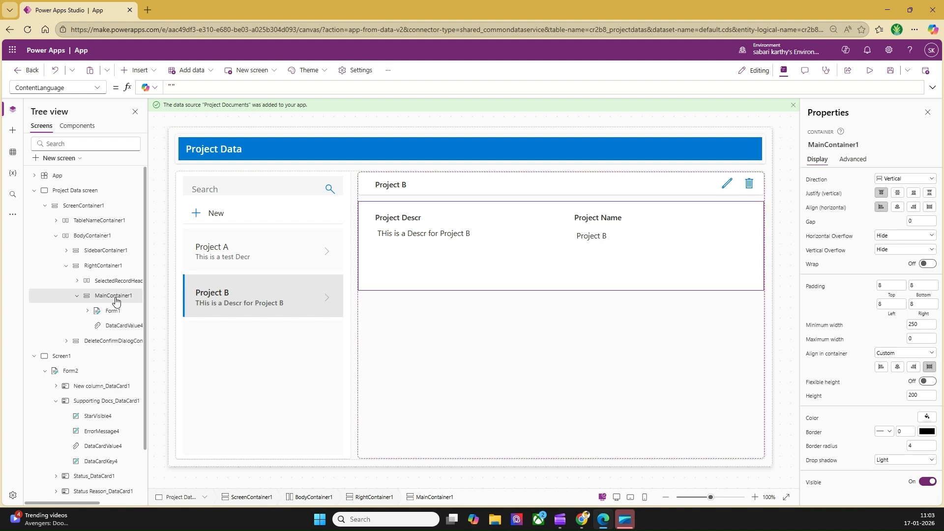
{"action": "left_click", "coordinate": [927, 382]}
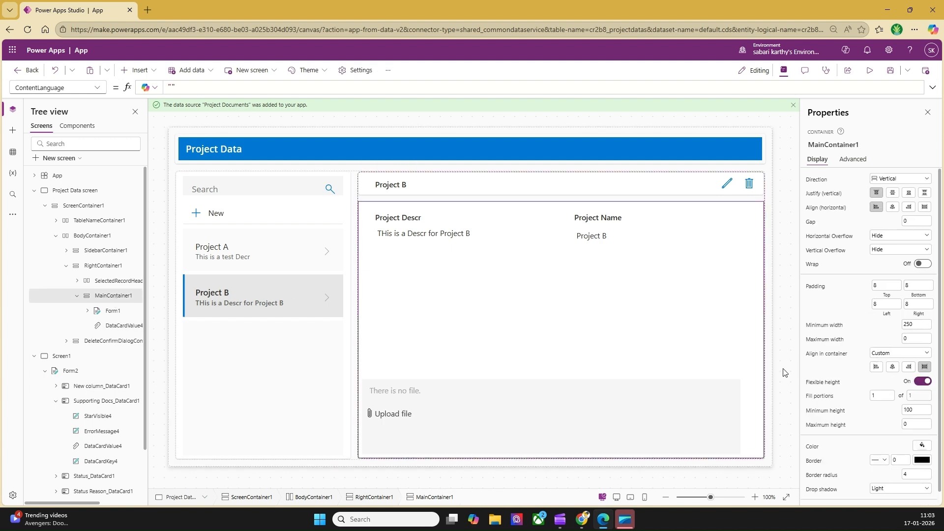
{"action": "left_click", "coordinate": [607, 413]}
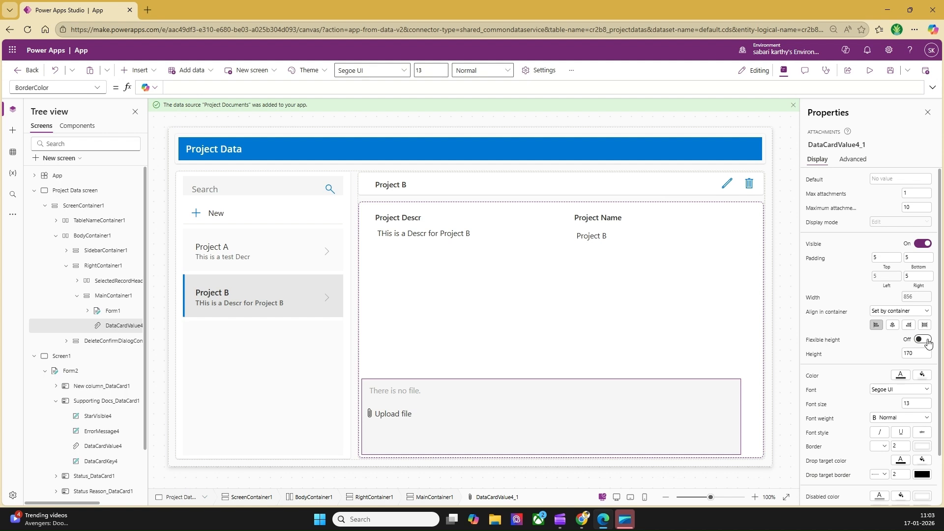
{"action": "left_click", "coordinate": [926, 340]}
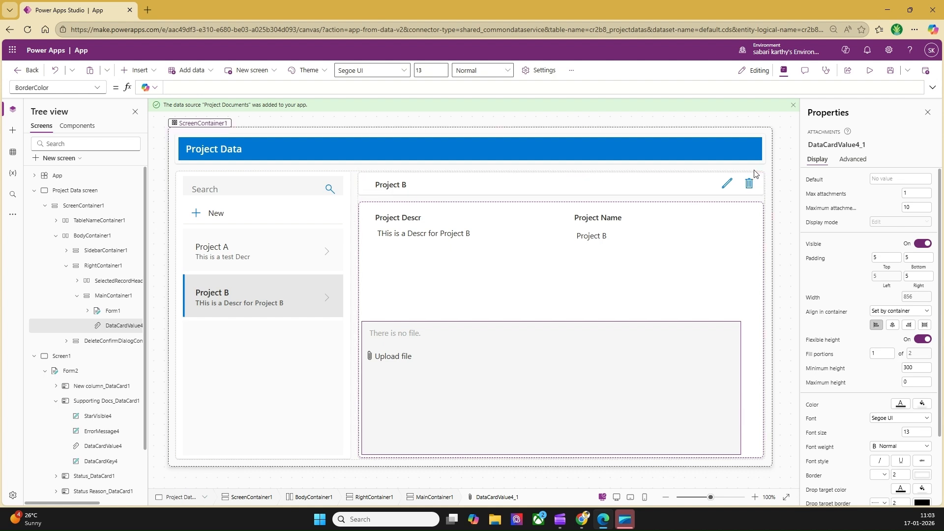
Preview the app and test the attachments control's Upload file option, dismissing the file picker before returning to the editor.
{"action": "left_click", "coordinate": [869, 70]}
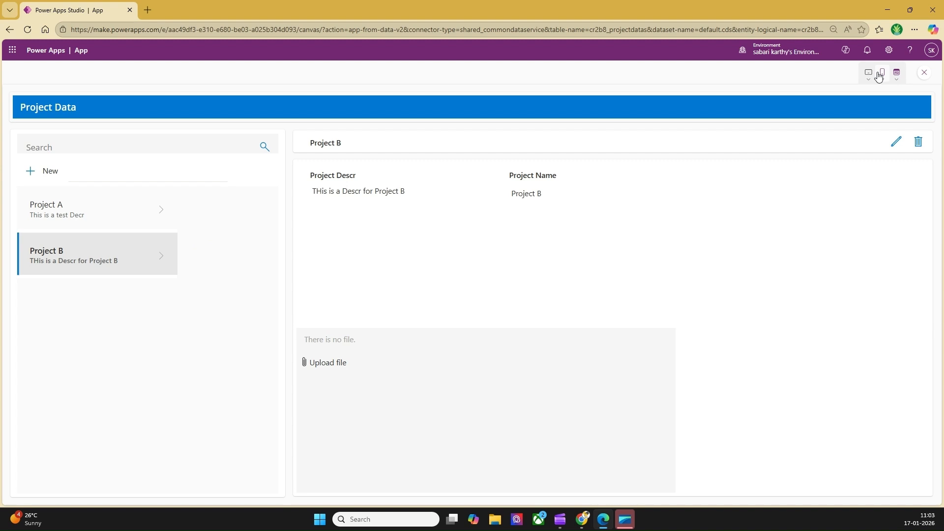
{"action": "left_click", "coordinate": [340, 368]}
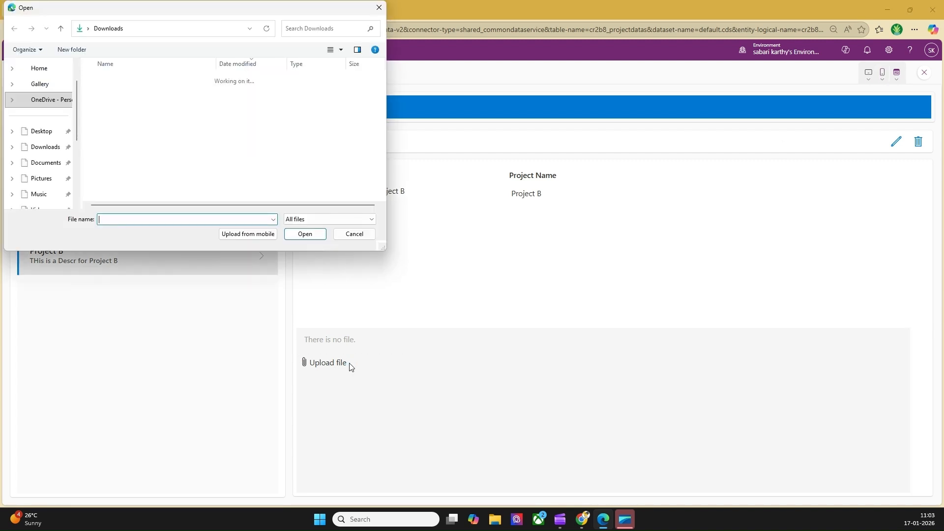
{"action": "left_click", "coordinate": [379, 8]}
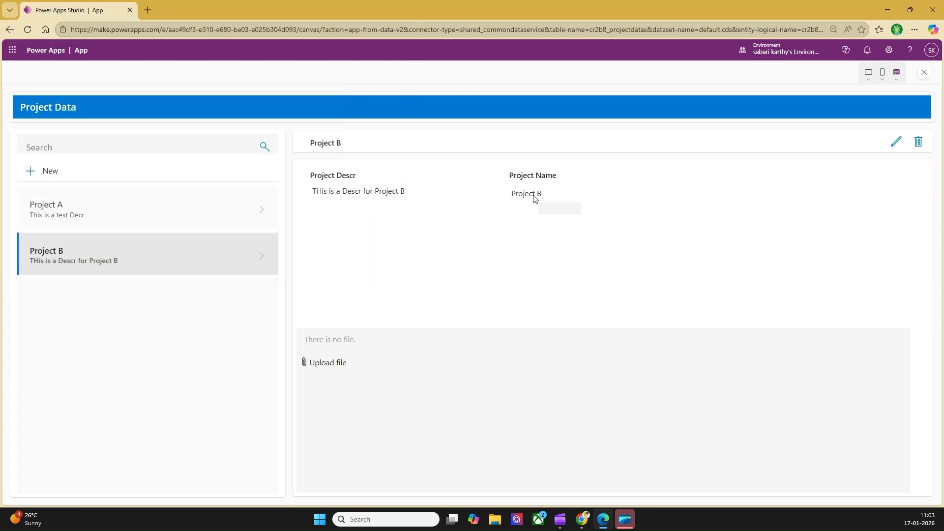
{"action": "left_click", "coordinate": [923, 74]}
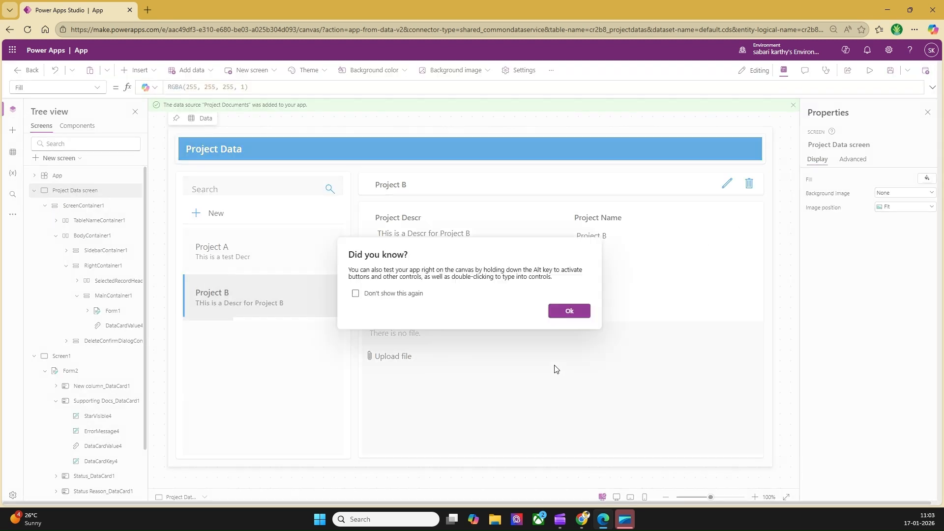
{"action": "left_click", "coordinate": [567, 311]}
Set the pasted attachments control's max attachments to 10.
{"action": "left_click", "coordinate": [558, 371]}
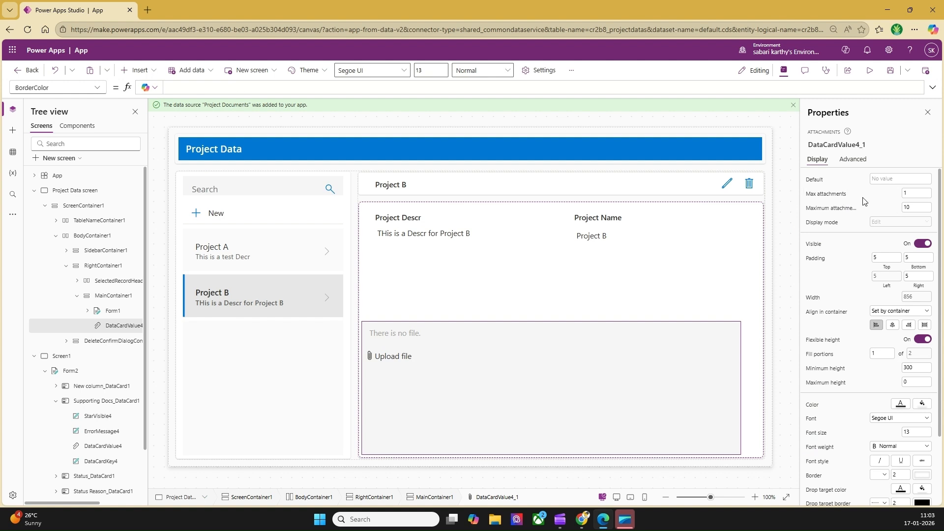
{"action": "left_click", "coordinate": [910, 194]}
{"action": "type", "text": "0"}
{"action": "key", "text": "Return"}
Open Form1's OnSuccess formula in the expanded editor and end its UpdateContext call with a semicolon and a new line.
{"action": "left_click", "coordinate": [629, 316]}
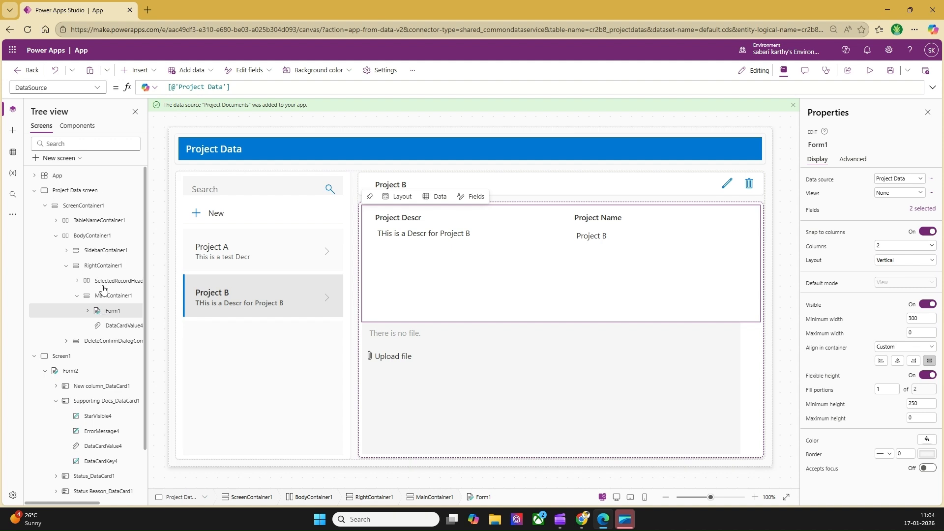
{"action": "left_click", "coordinate": [96, 88]}
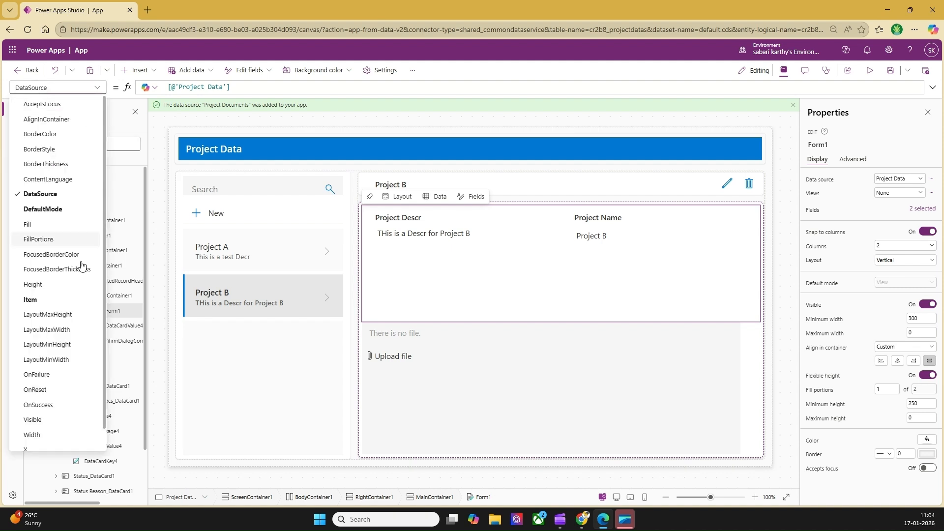
{"action": "scroll", "coordinate": [71, 294], "scroll_direction": "down", "scroll_amount": 1}
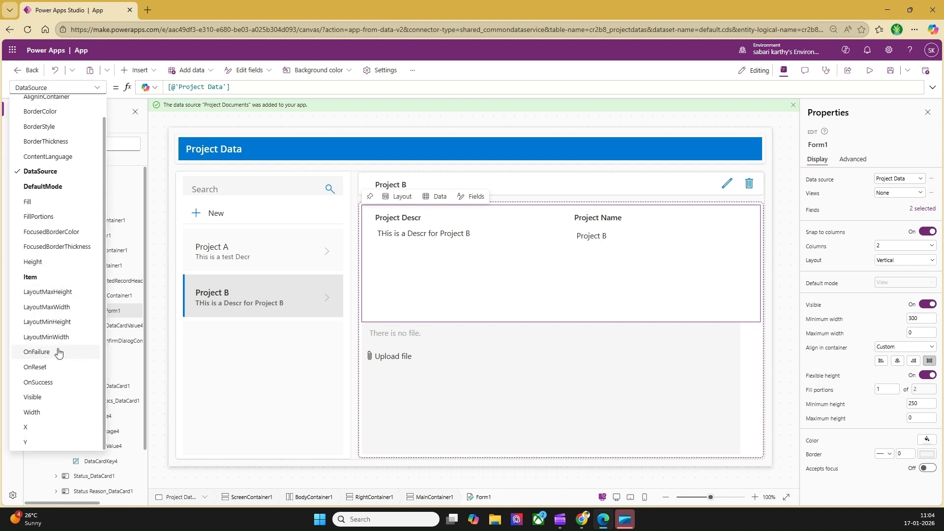
{"action": "left_click", "coordinate": [51, 384]}
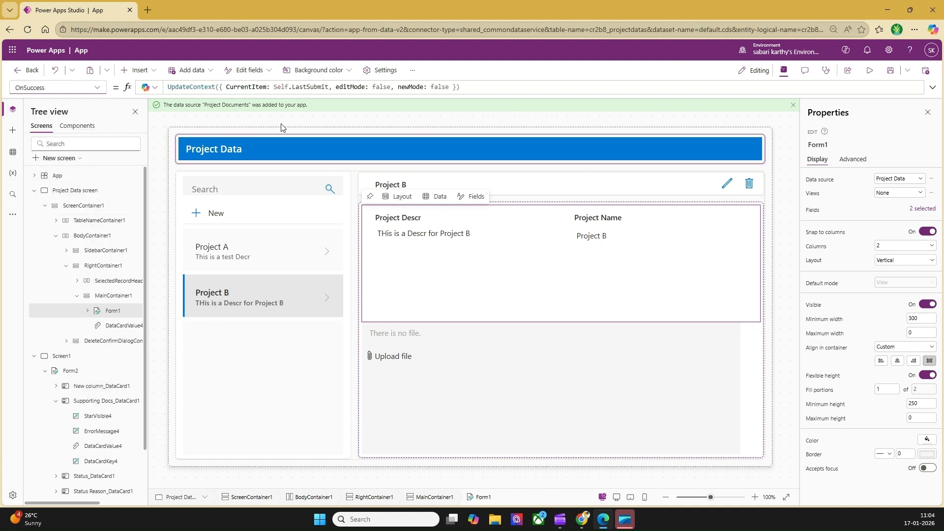
{"action": "left_click", "coordinate": [932, 87]}
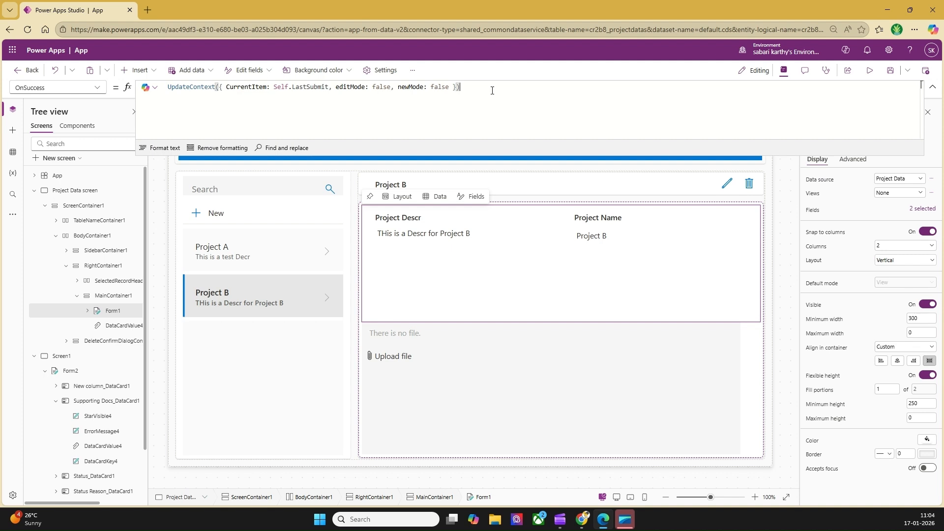
{"action": "type", "text": ";"}
{"action": "key", "text": "shift+Return"}
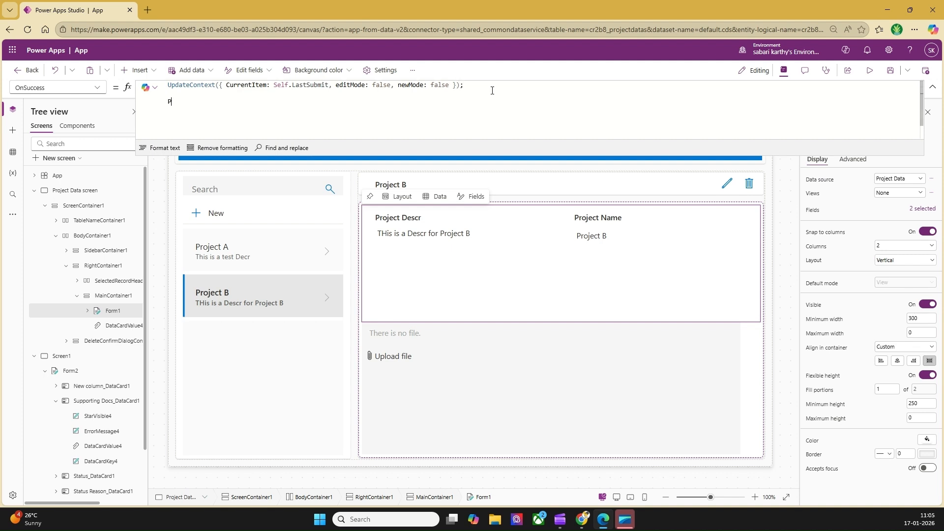
Start a Patch call on the 'Project Documents' table below the UpdateContext call.
{"action": "type", "text": "ath"}
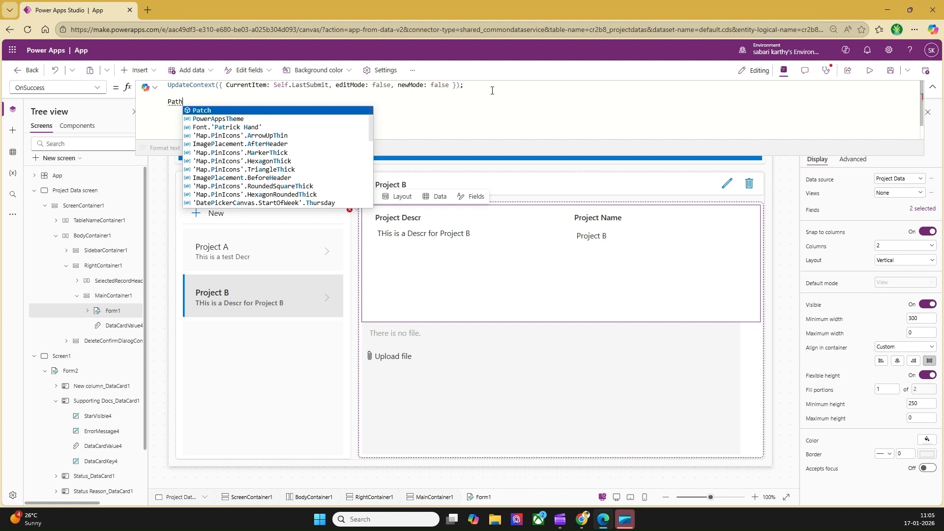
{"action": "key", "text": "Tab"}
{"action": "type", "text": "Project"}
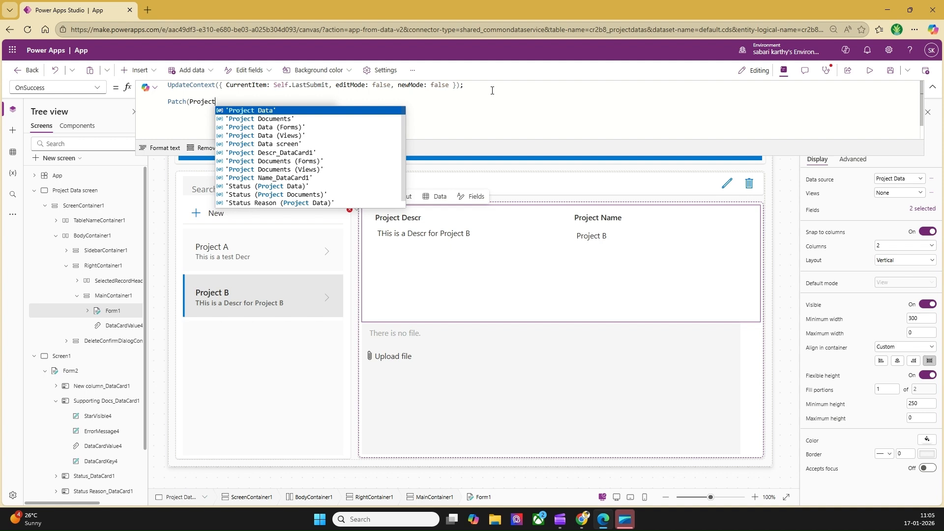
{"action": "key", "text": "Down"}
{"action": "key", "text": "Tab"}
Supply Defaults('Project Documents') as the base record of the Patch call.
{"action": "type", "text": ",Defaults("}
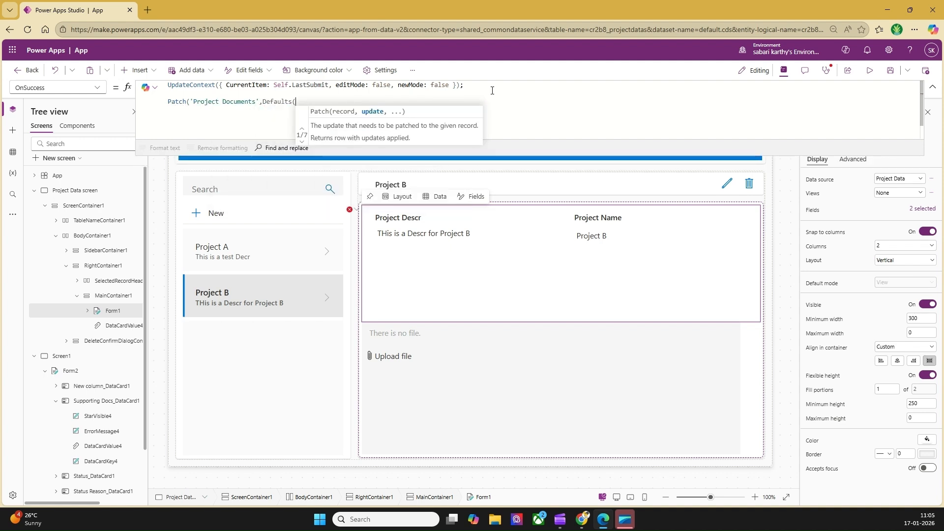
{"action": "type", "text": "Pro"}
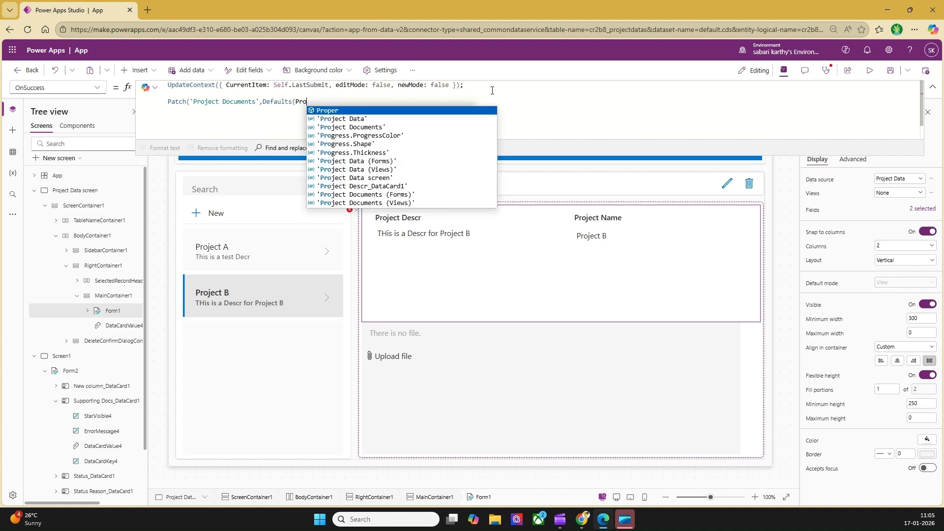
{"action": "type", "text": "ject"}
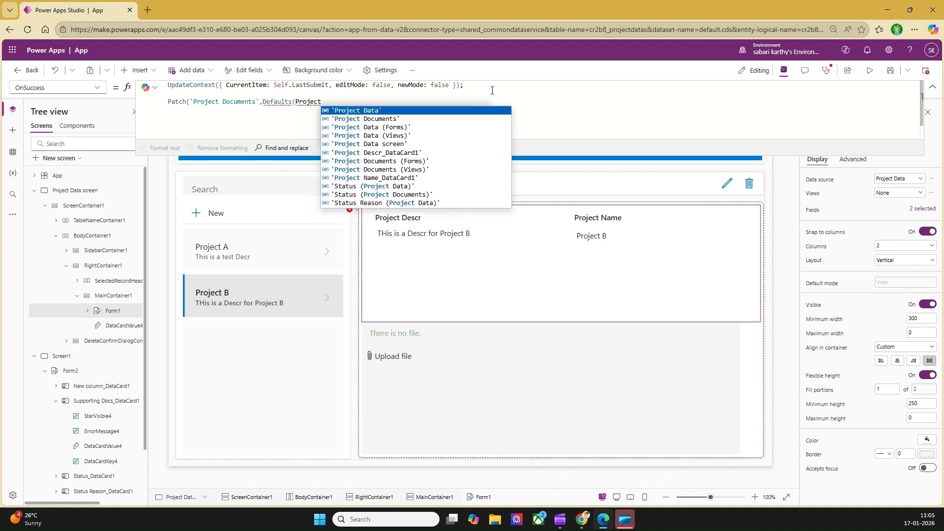
{"action": "key", "text": "Down"}
{"action": "key", "text": "Up"}
{"action": "key", "text": "Down"}
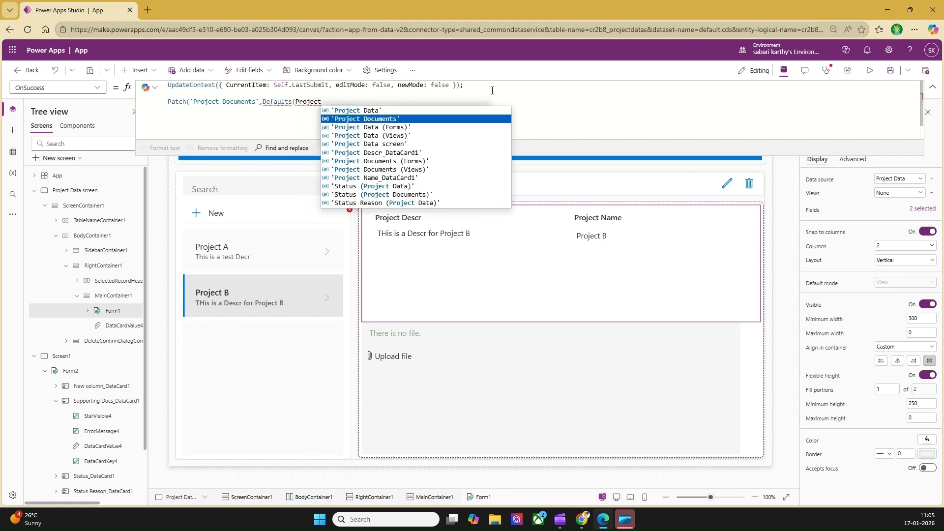
{"action": "key", "text": "Return"}
{"action": "type", "text": "),"}
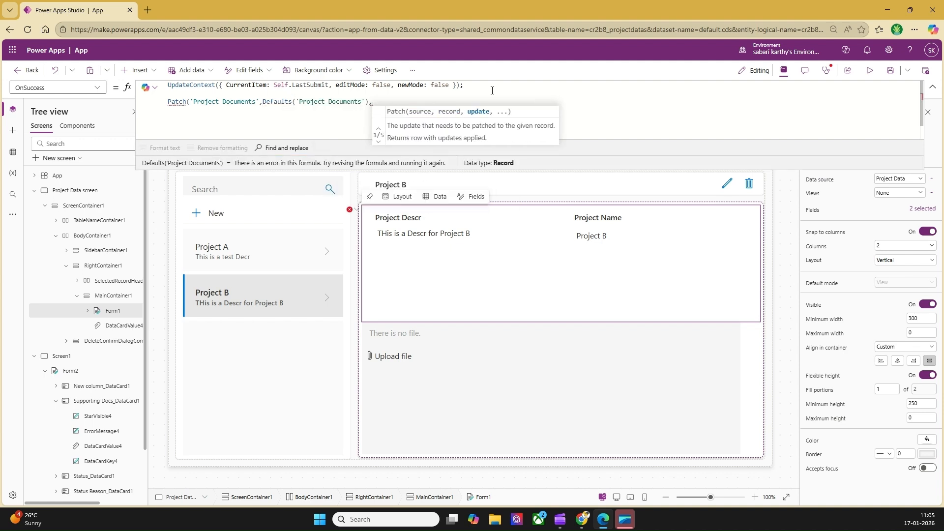
Open the Patch call's update record and map 'Project Map' to Form1.LastSubmit.
{"action": "type", "text": "{"}
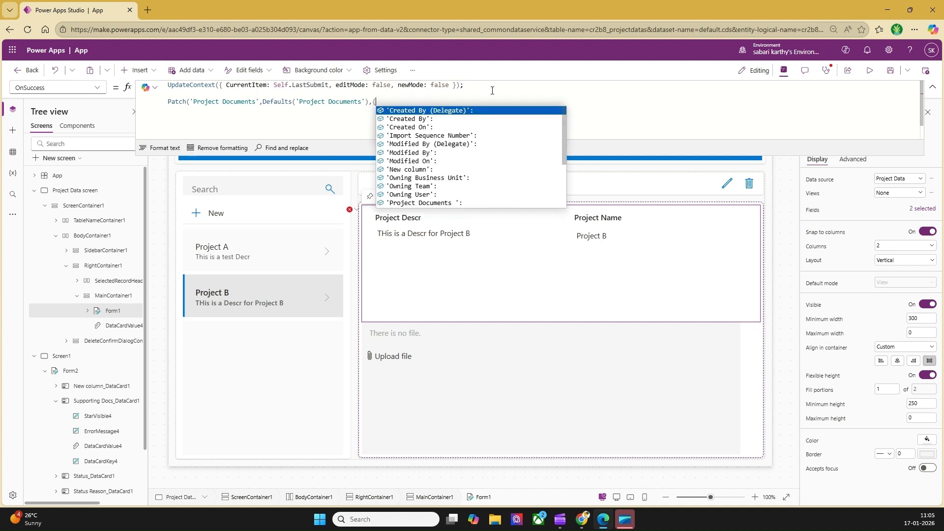
{"action": "type", "text": "Project"}
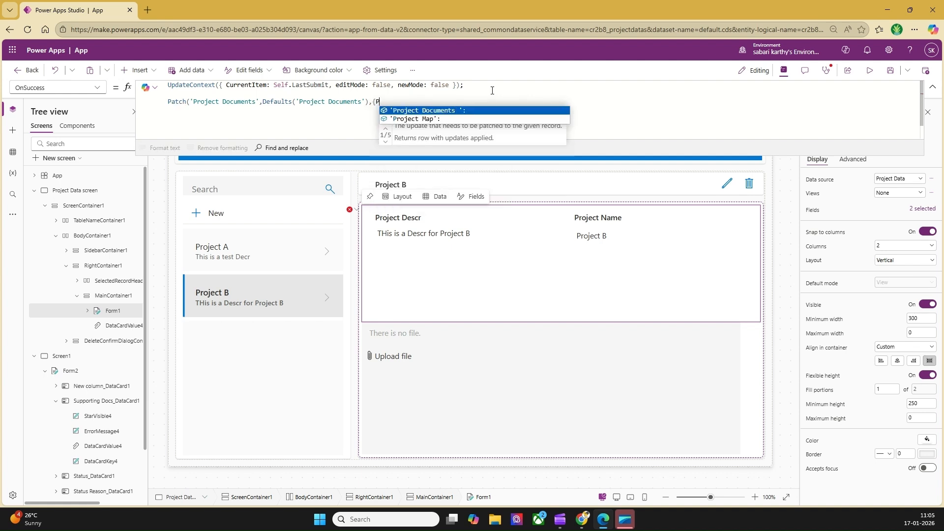
{"action": "key", "text": "Down"}
{"action": "key", "text": "Tab"}
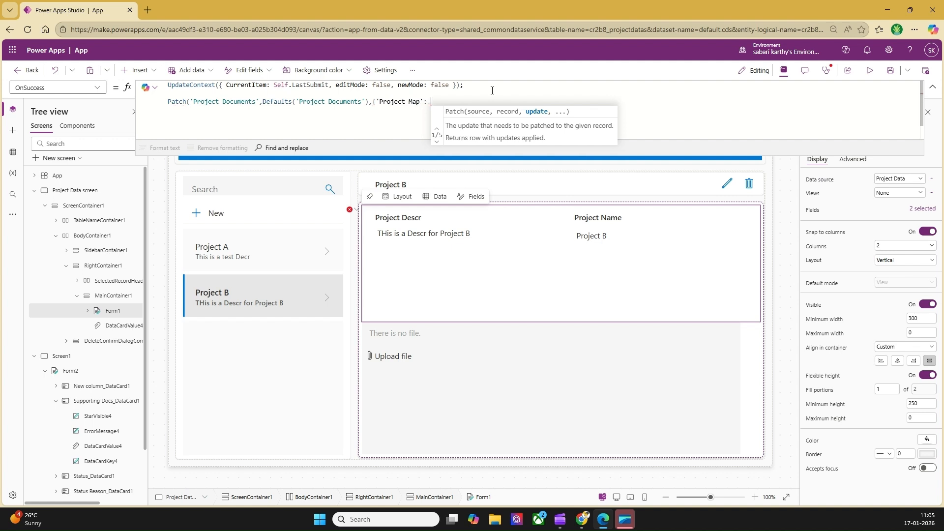
{"action": "type", "text": "Form1.L"}
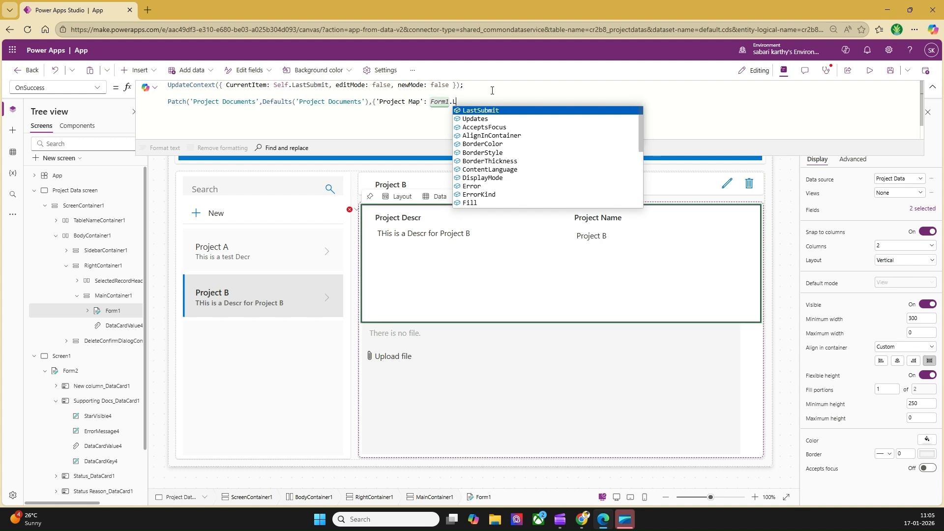
{"action": "key", "text": "Tab"}
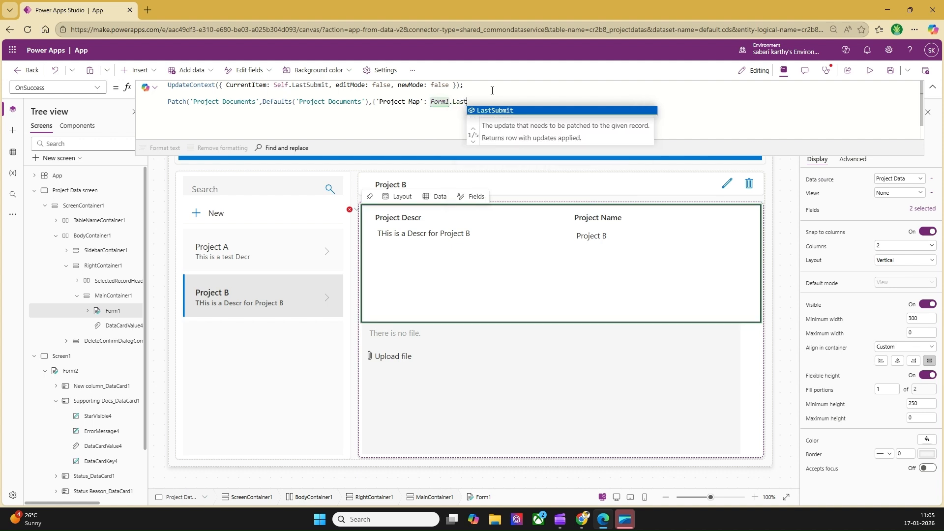
{"action": "type", "text": ","}
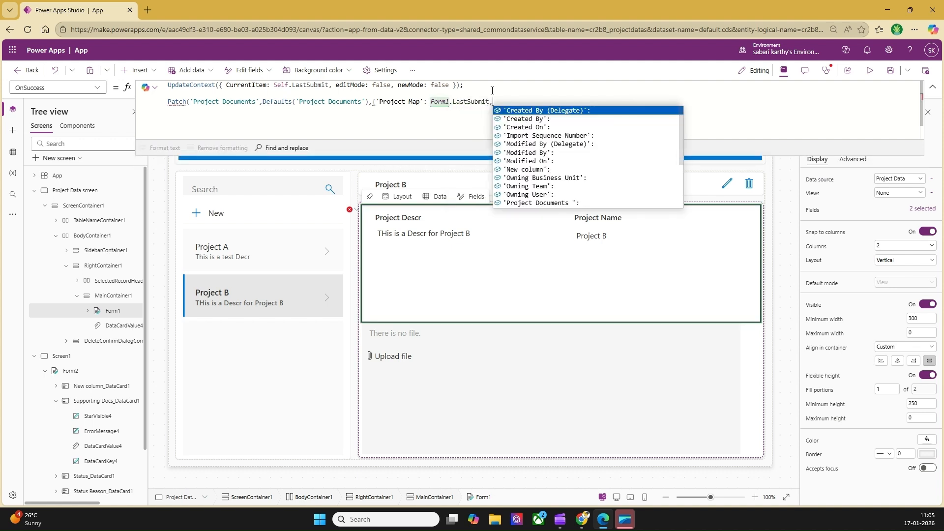
Add the 'Project Documents ' column to the update record and start its nested record with a DisplayName field.
{"action": "left_click", "coordinate": [525, 203]}
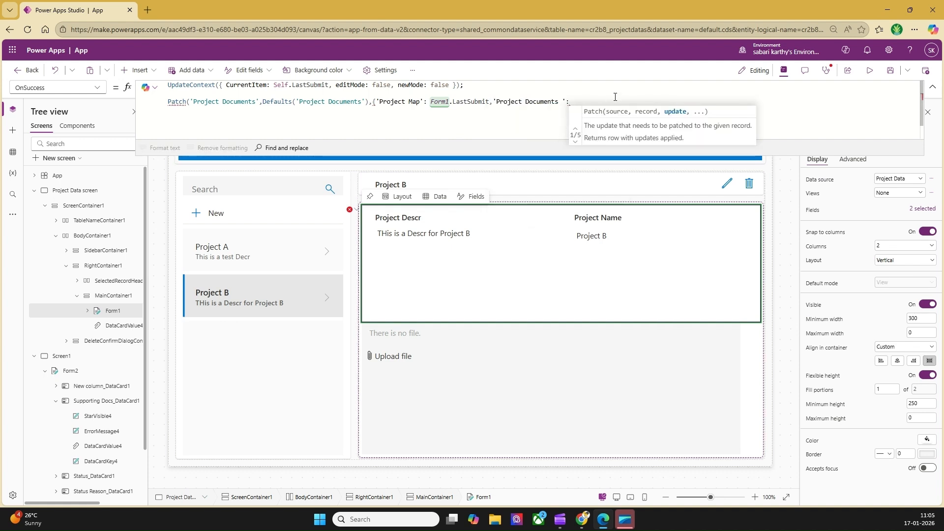
{"action": "type", "text": "{"}
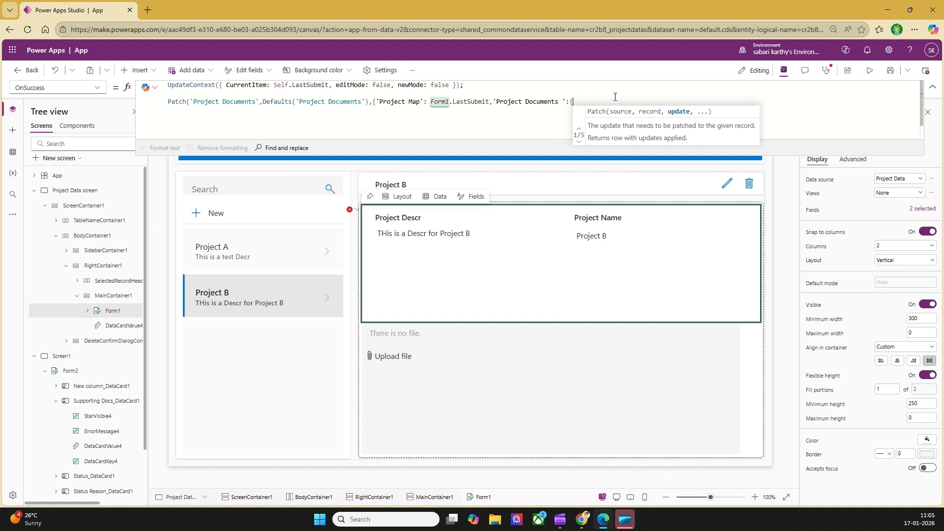
{"action": "type", "text": "Disp"}
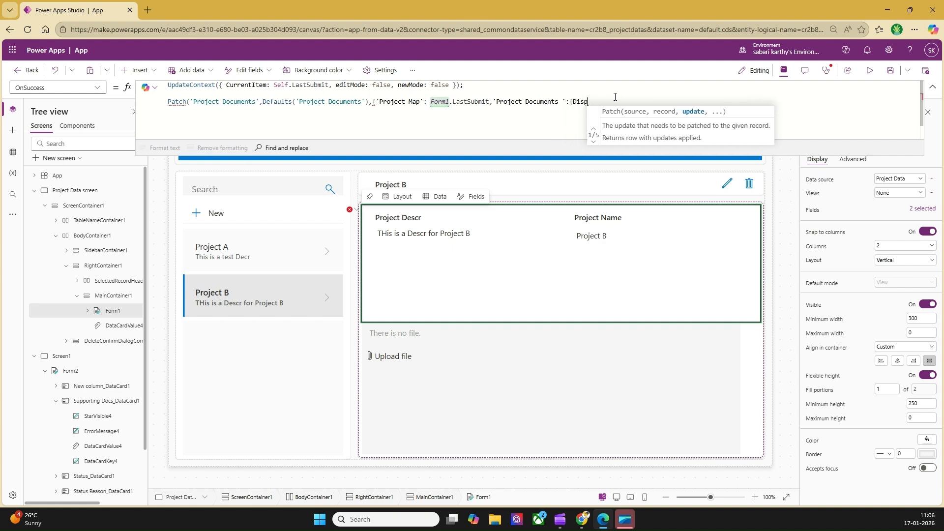
{"action": "type", "text": "lay"}
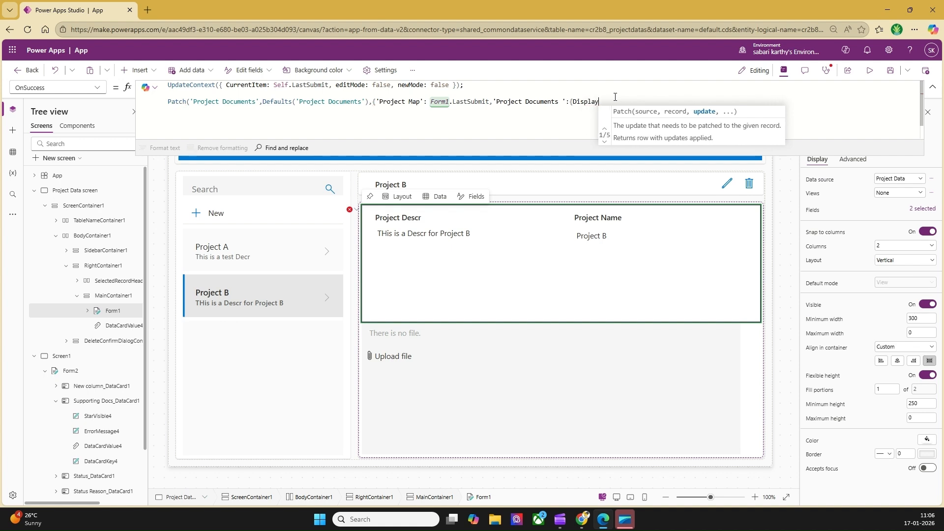
{"action": "type", "text": "Name:"}
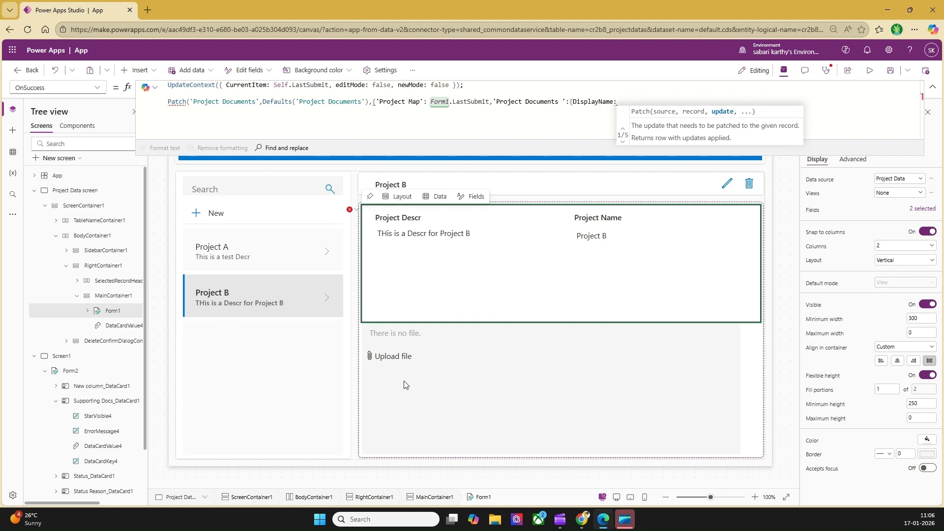
Insert ForAll(DataCardValue4_1.Attachments, directly in front of the Patch call in the OnSuccess formula.
{"action": "left_click", "coordinate": [169, 100]}
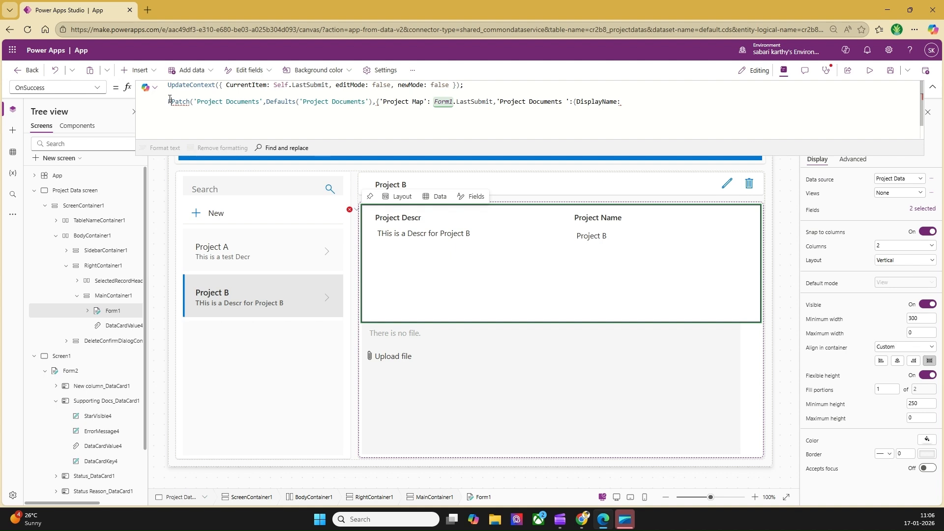
{"action": "type", "text": "Forall"}
{"action": "key", "text": "Tab"}
{"action": "type", "text": "DatacardVa"}
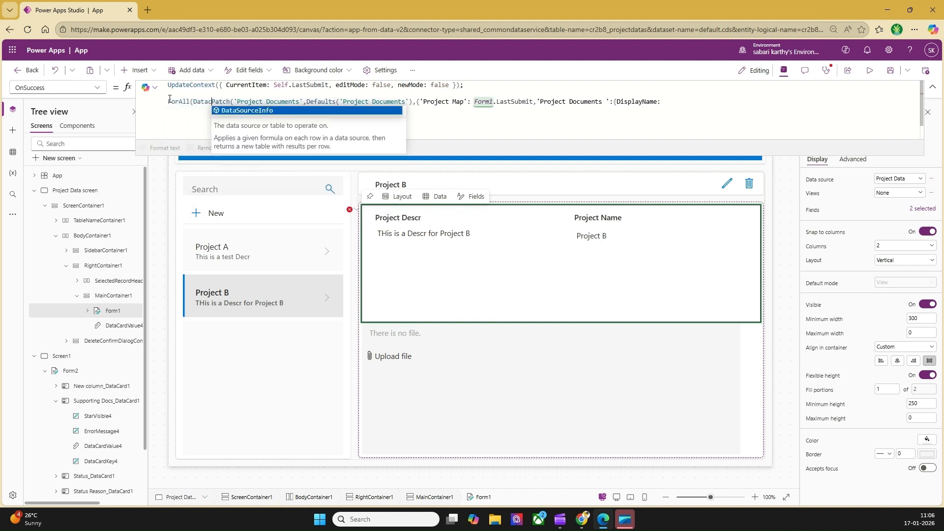
{"action": "type", "text": "l"}
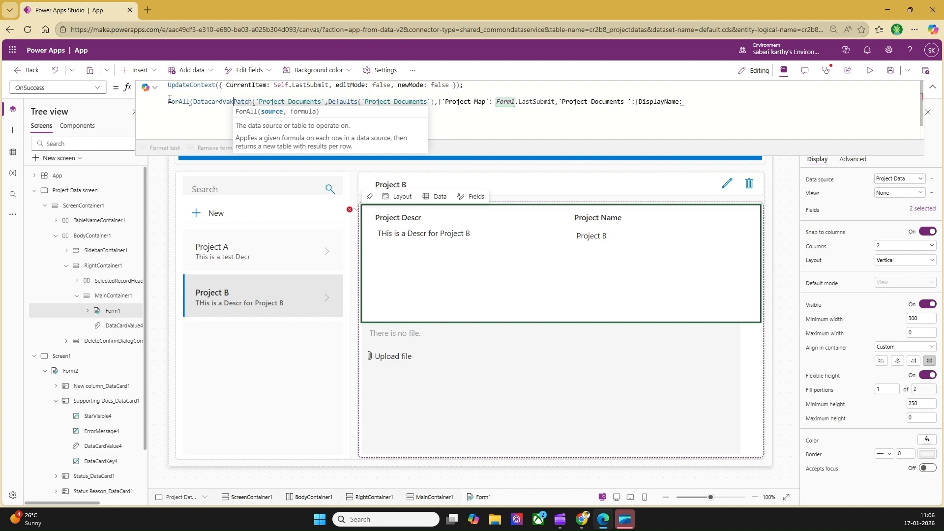
{"action": "type", "text": "ue"}
{"action": "type", "text": "4_1."}
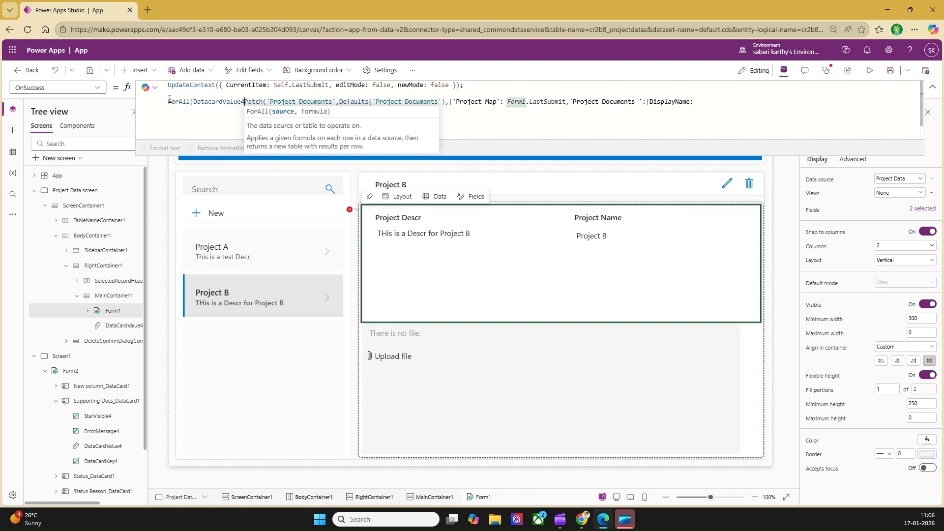
{"action": "type", "text": "Attachment"}
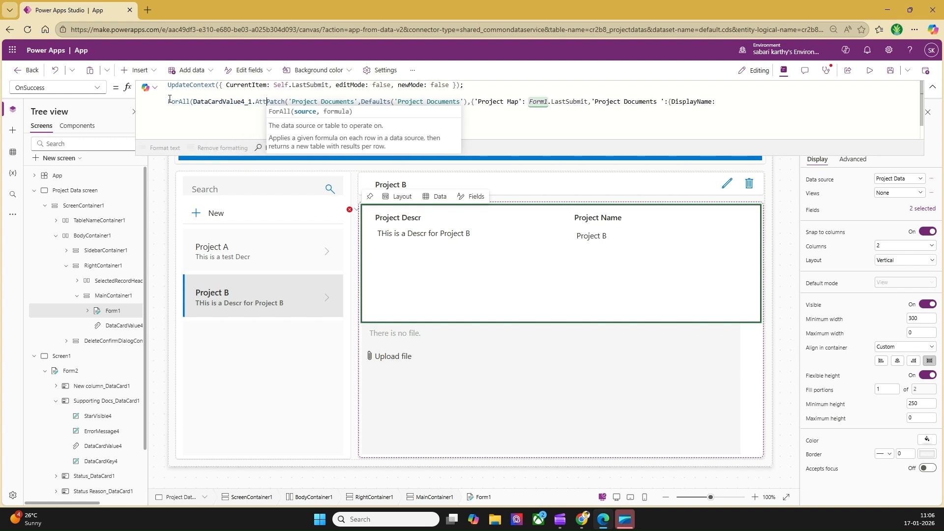
{"action": "type", "text": "s,"}
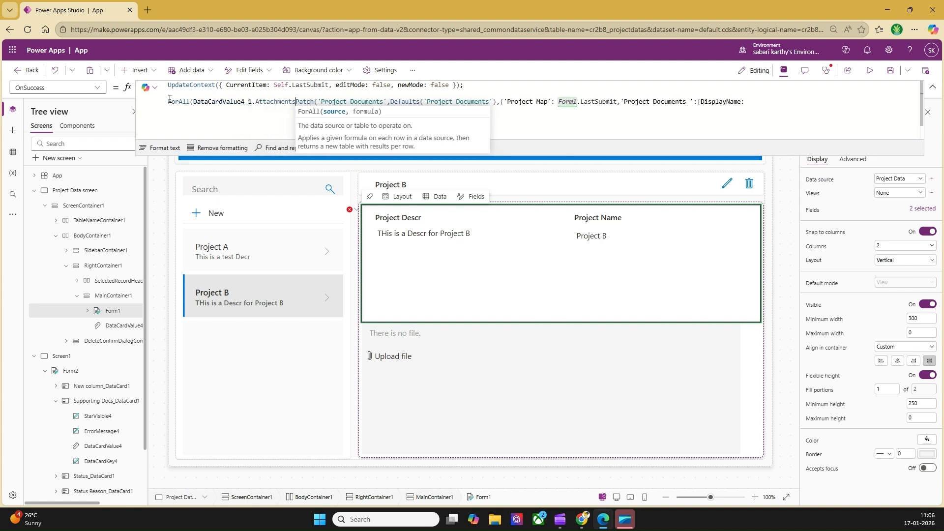
Move the Patch call onto its own line and complete its nested record with Name: ThisRecord.Name and Value: ThisRecord.Value, closing the ForAll formula.
{"action": "key", "text": "Return"}
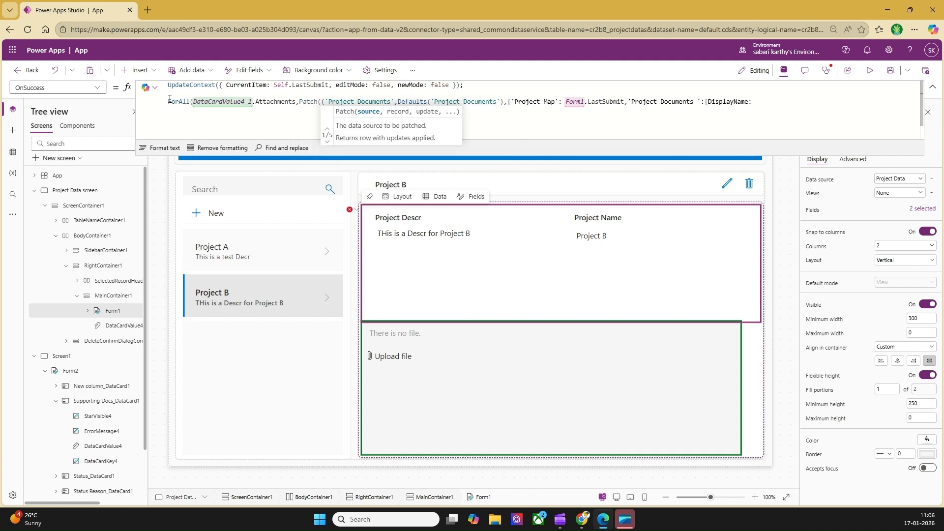
{"action": "key", "text": "BackSpace"}
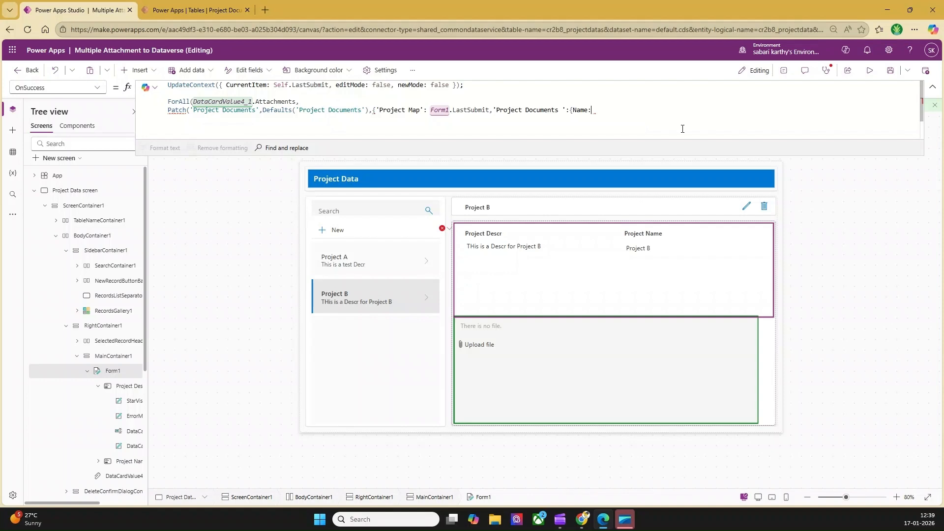
{"action": "type", "text": "ThisRec"}
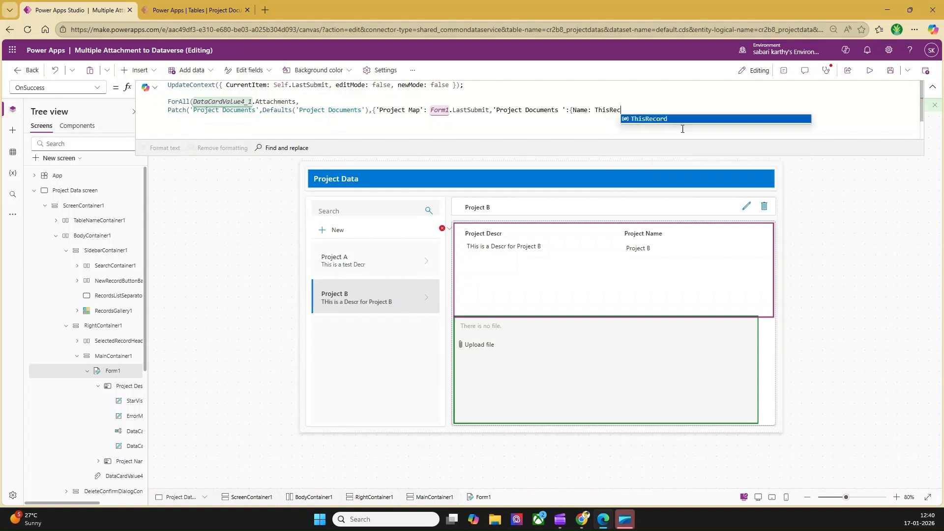
{"action": "type", "text": "ord.Name"}
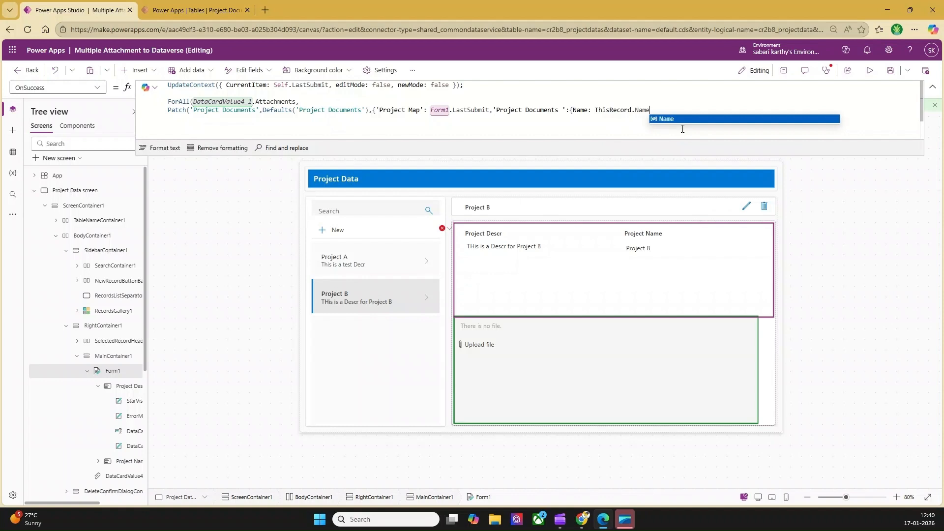
{"action": "type", "text": ", value"}
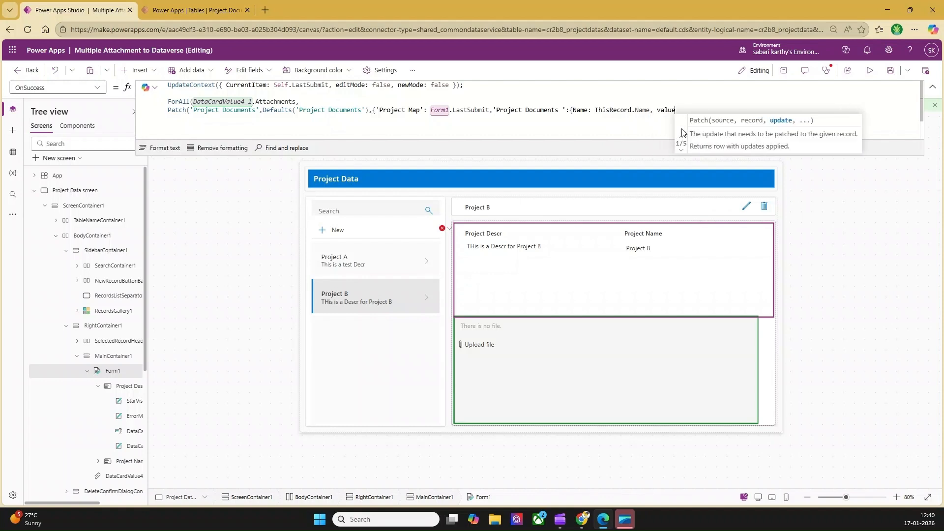
{"action": "type", "text": ":ThisRec"}
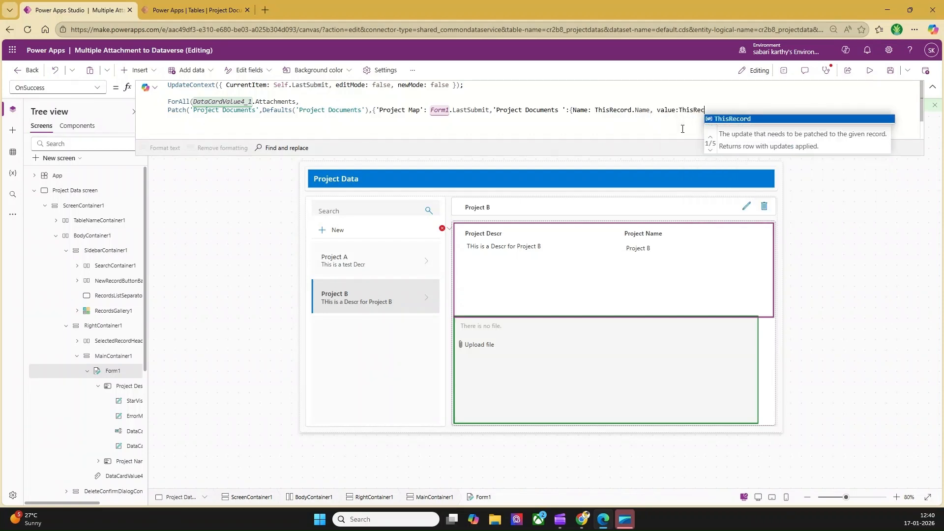
{"action": "type", "text": "ord.Value"}
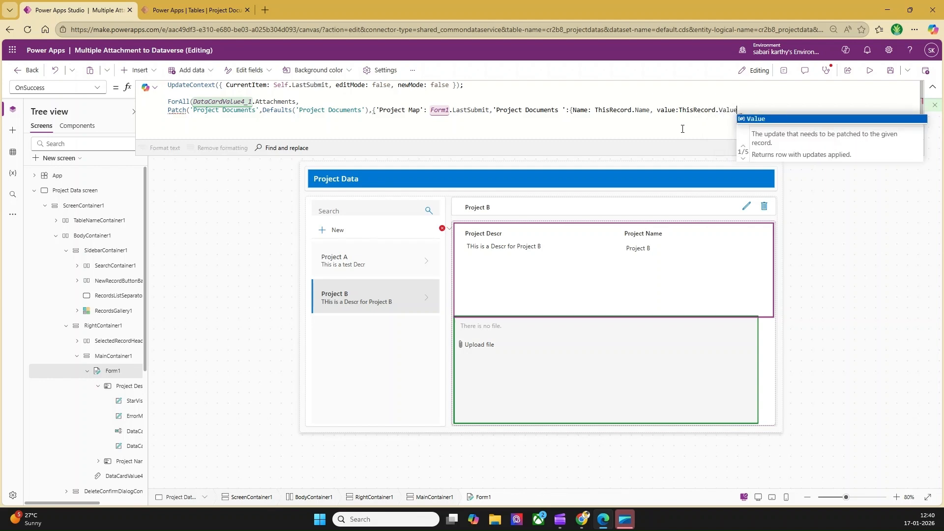
{"action": "type", "text": "}}));"}
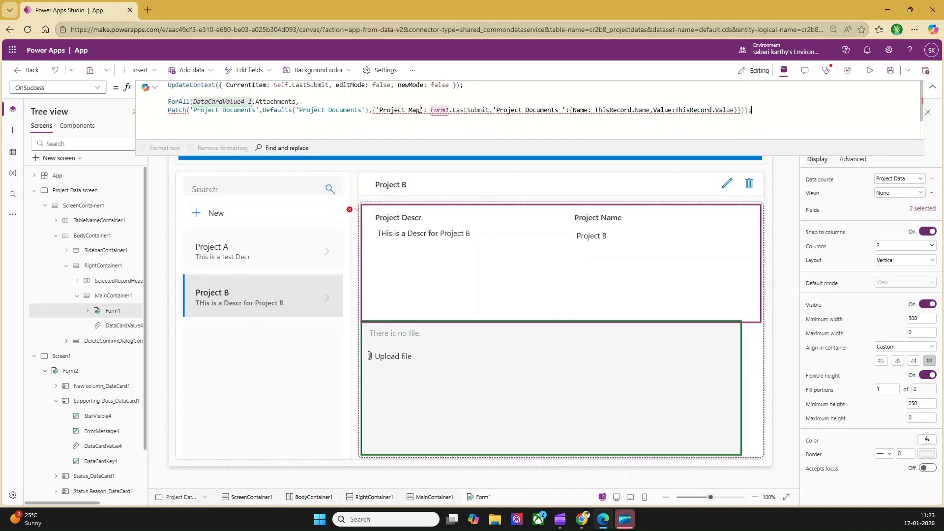
Check the file column's name in the Project Documents table in a separate Power Apps browser tab, and return to the app's formula.
{"action": "mouse_move", "coordinate": [420, 109]}
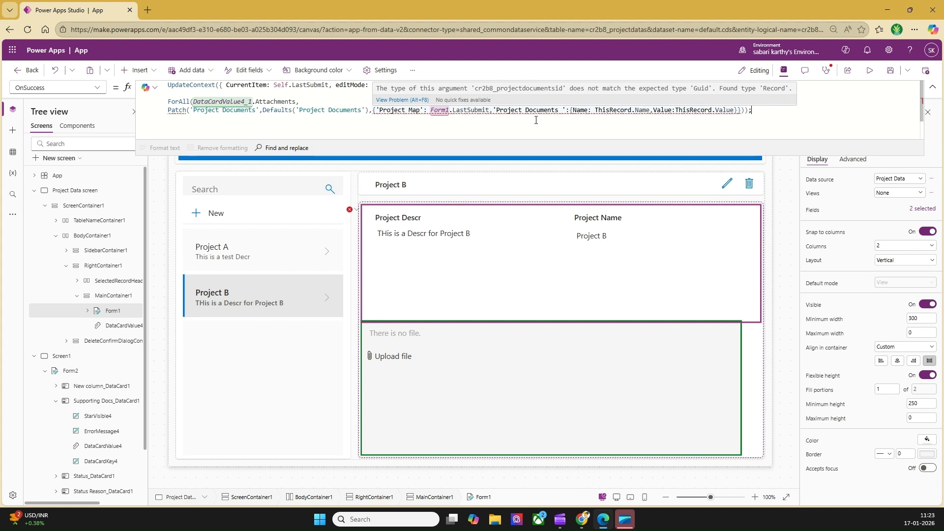
{"action": "left_click_drag", "start_coordinate": [498, 110], "coordinate": [565, 112]}
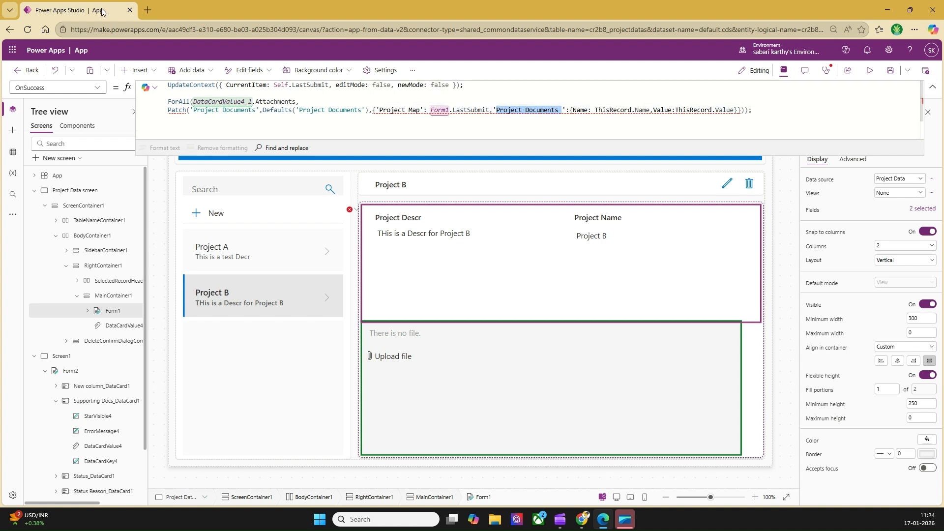
{"action": "left_click", "coordinate": [148, 10]}
{"action": "left_click", "coordinate": [66, 49]}
{"action": "left_click", "coordinate": [61, 64]}
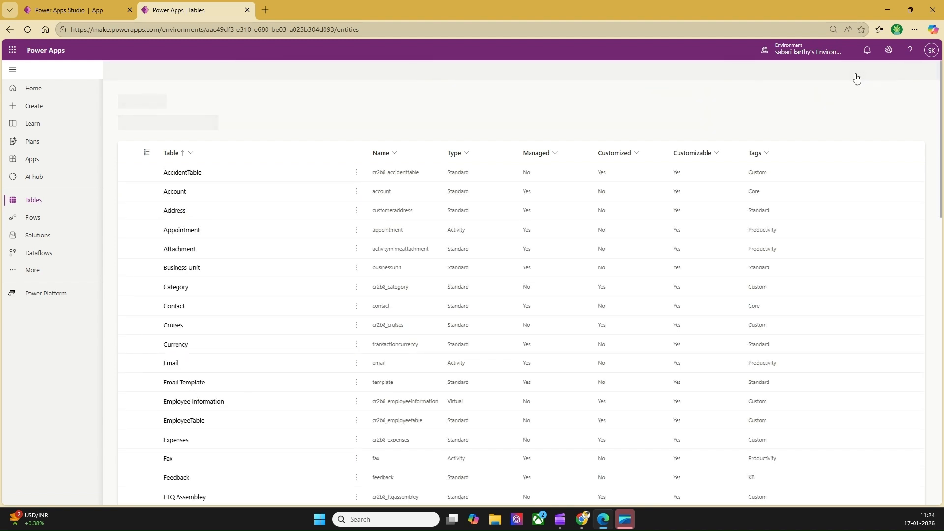
{"action": "left_click", "coordinate": [878, 71]}
{"action": "type", "text": "project doc"}
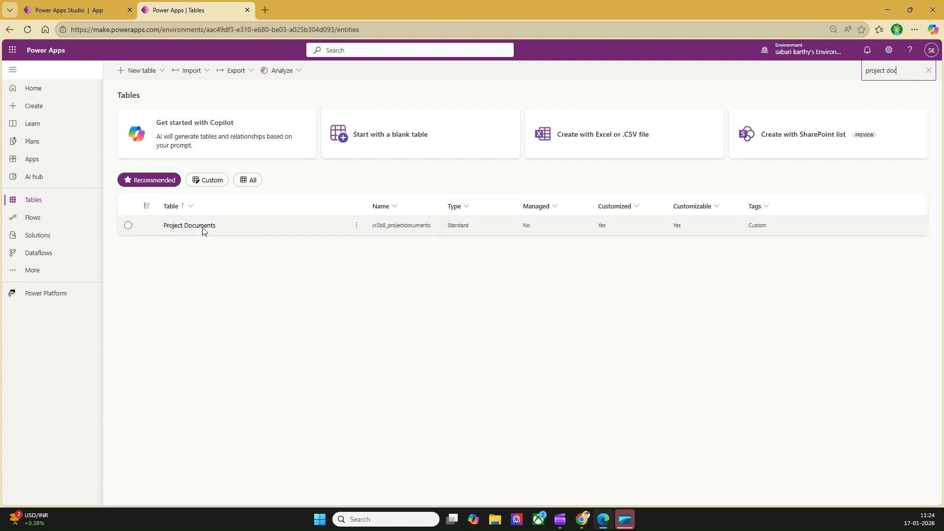
{"action": "left_click", "coordinate": [204, 228]}
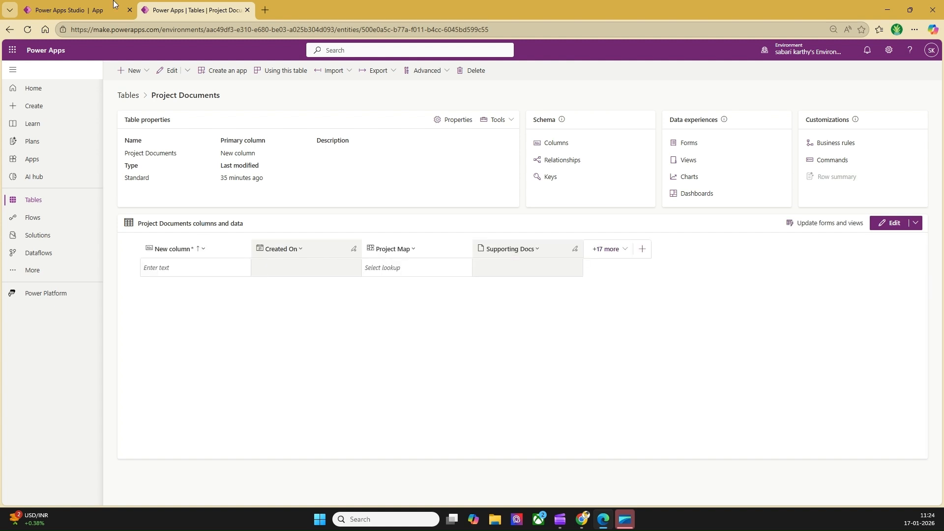
{"action": "left_click", "coordinate": [82, 6]}
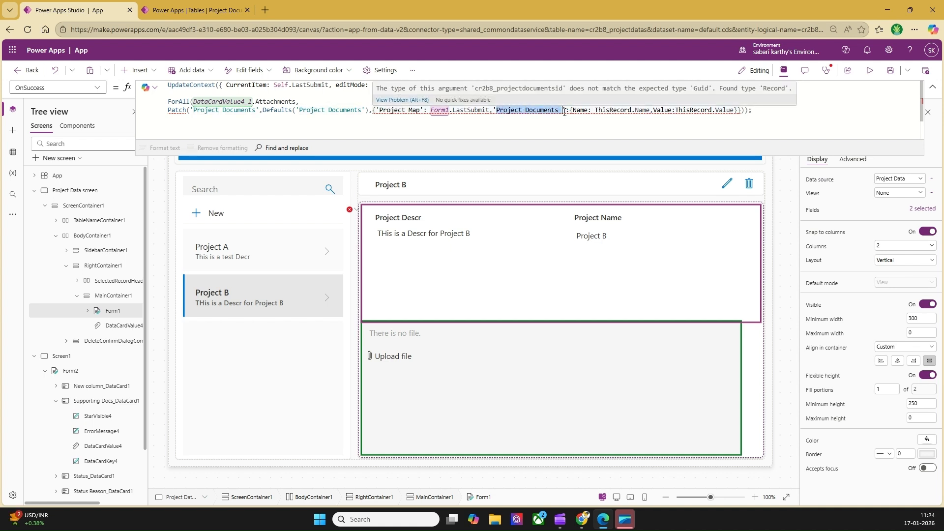
Replace the 'Project Documents ' column in the Patch update record with 'Supporting Docs'.
{"action": "type", "text": "Supporting Doc"}
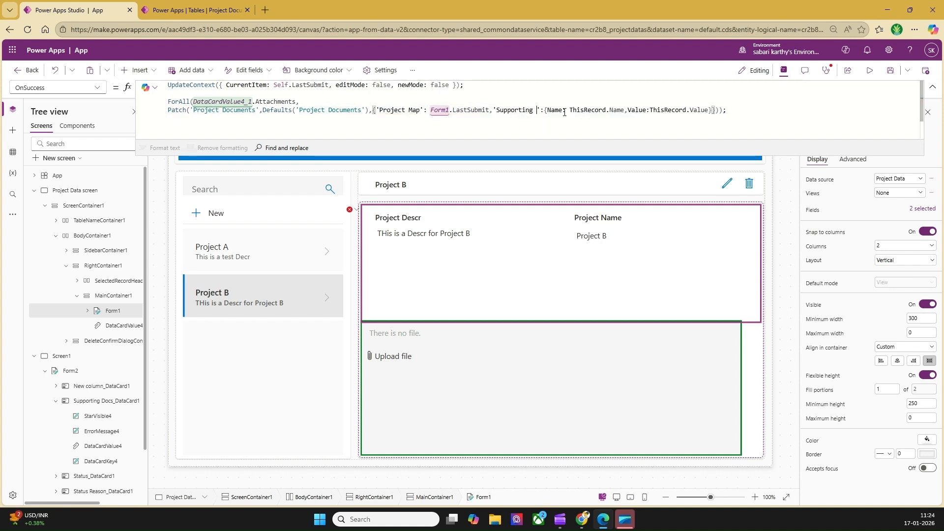
{"action": "type", "text": "s"}
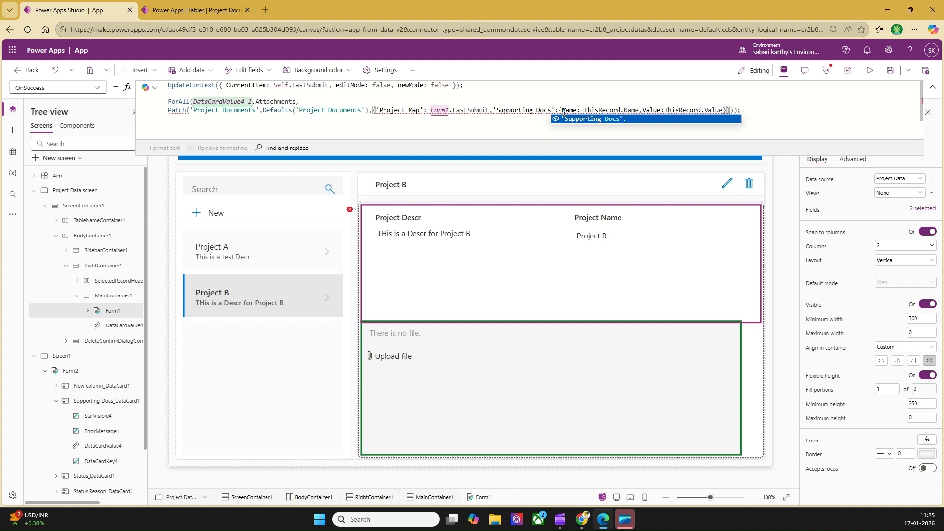
{"action": "left_click", "coordinate": [576, 120]}
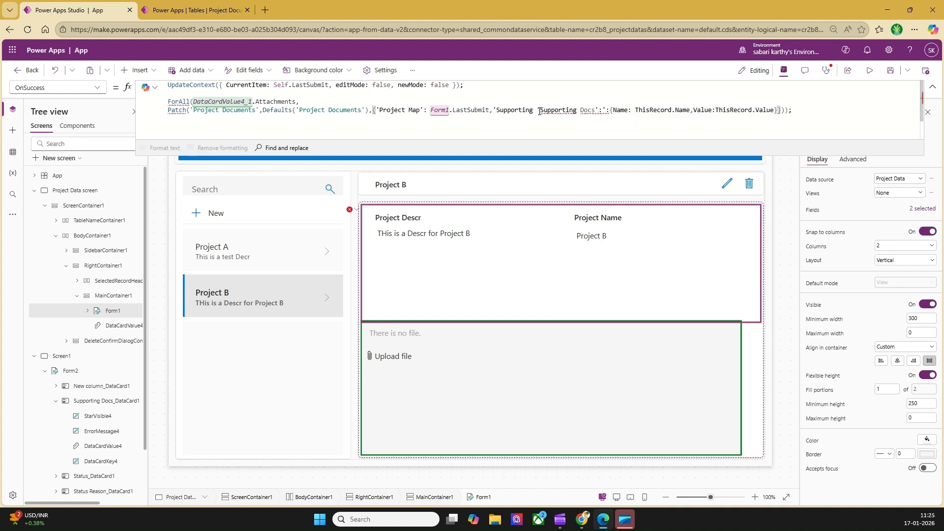
{"action": "left_click_drag", "start_coordinate": [535, 110], "coordinate": [494, 109]}
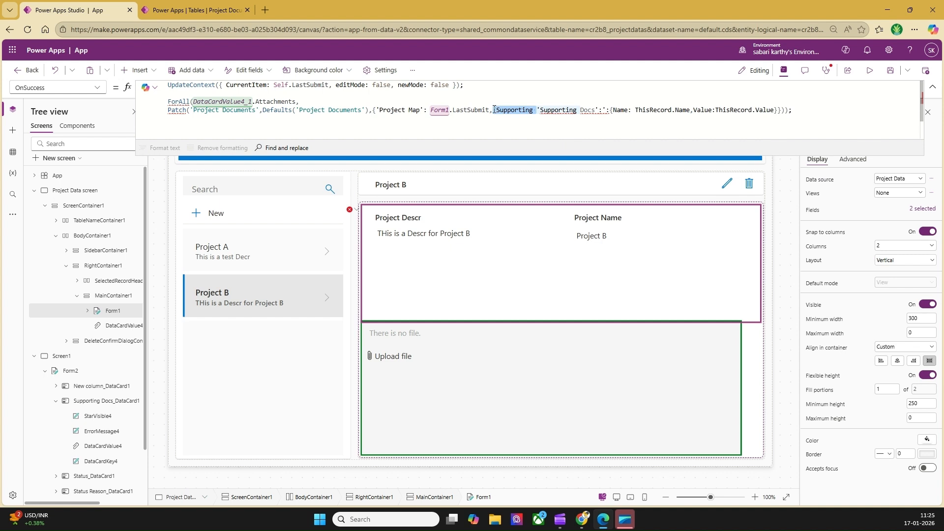
{"action": "key", "text": "BackSpace"}
Rename the Name field in the 'Supporting Docs' nested record to FileName.
{"action": "mouse_move", "coordinate": [544, 110]}
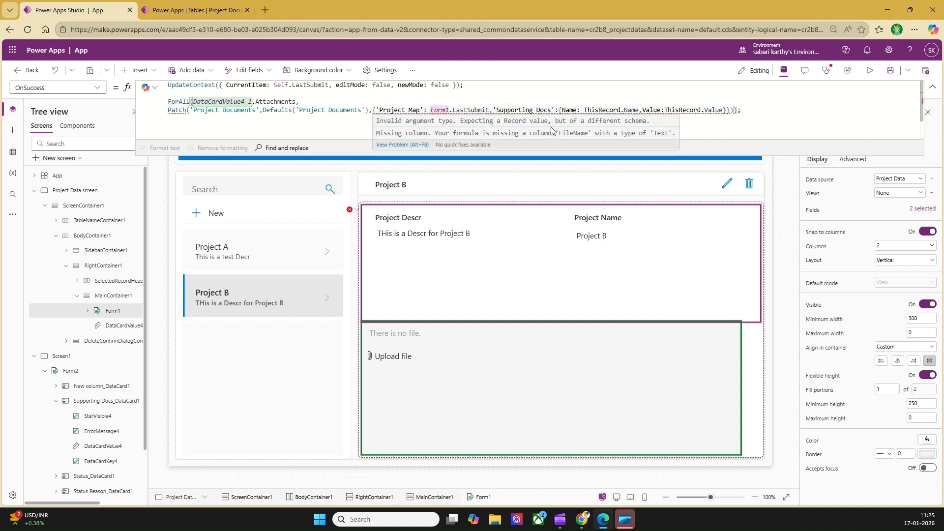
{"action": "double_click", "coordinate": [570, 109]}
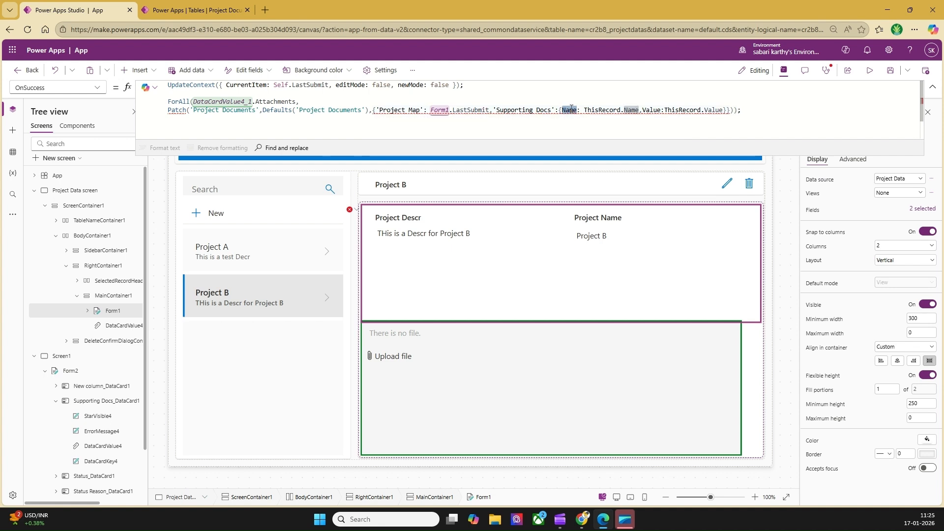
{"action": "type", "text": "FileName"}
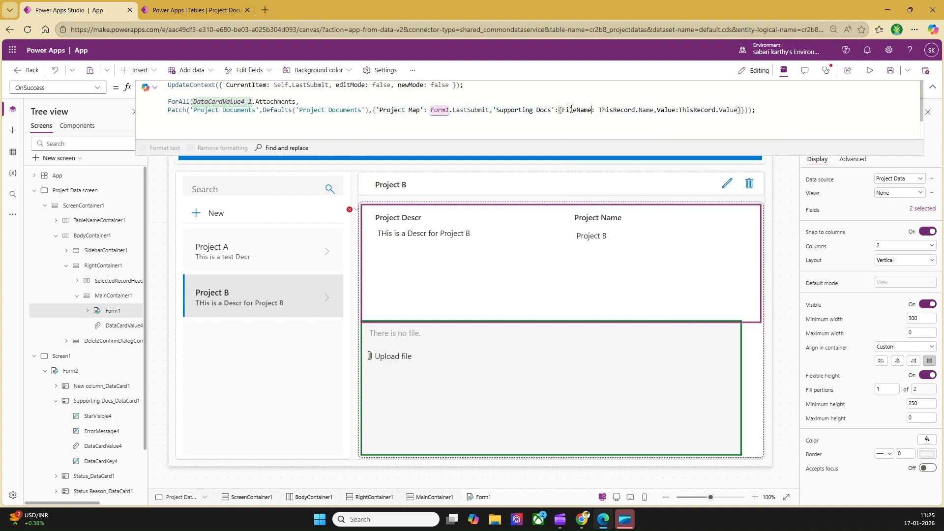
{"action": "left_click", "coordinate": [583, 102]}
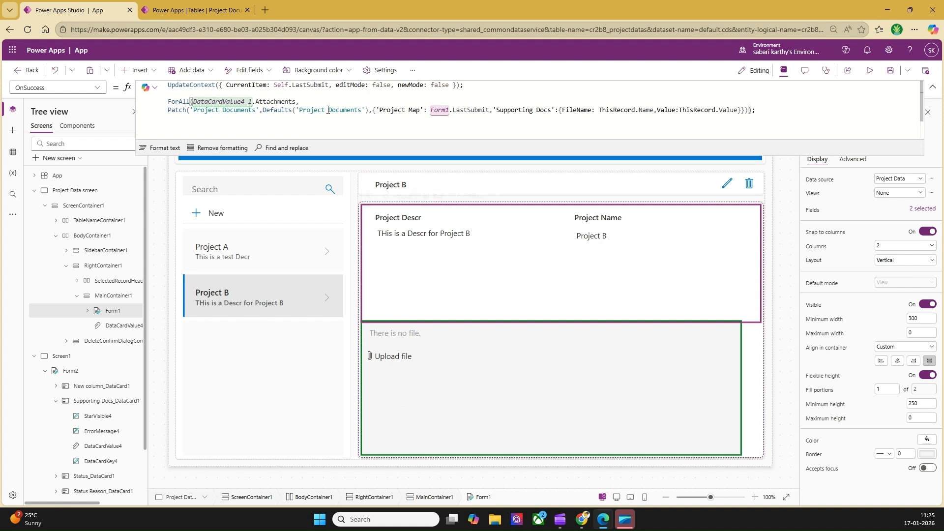
Preview the app and open the Project A record for editing.
{"action": "left_click", "coordinate": [868, 73]}
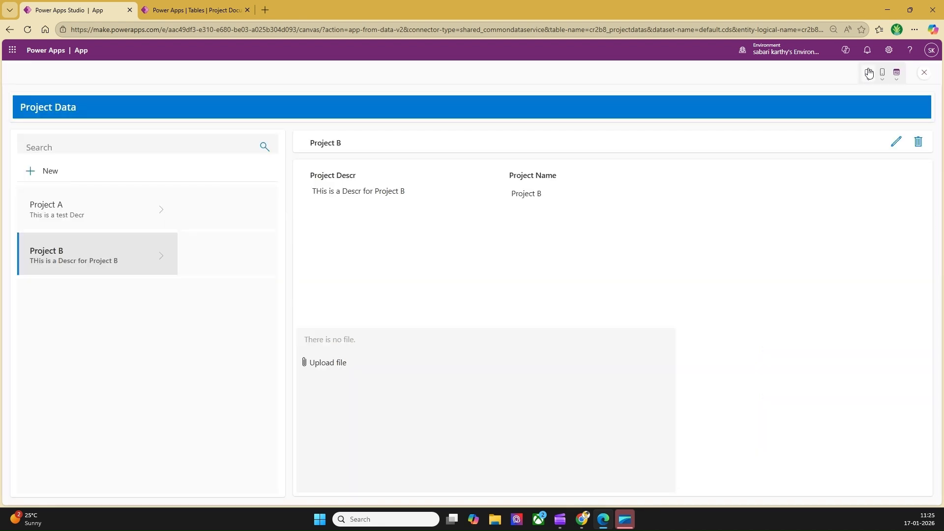
{"action": "left_click", "coordinate": [261, 214]}
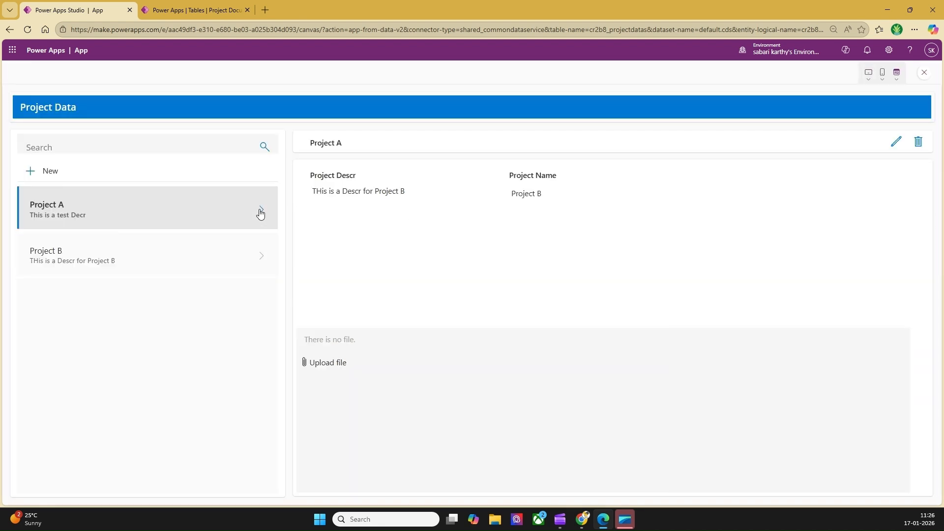
{"action": "left_click", "coordinate": [897, 143]}
Attach Dataverse-Logo-Digital-Emblem-PNG-thumb.png and Deployment Pipelines.png from Downloads to the Project A record.
{"action": "left_click", "coordinate": [333, 366]}
{"action": "left_click", "coordinate": [331, 365]}
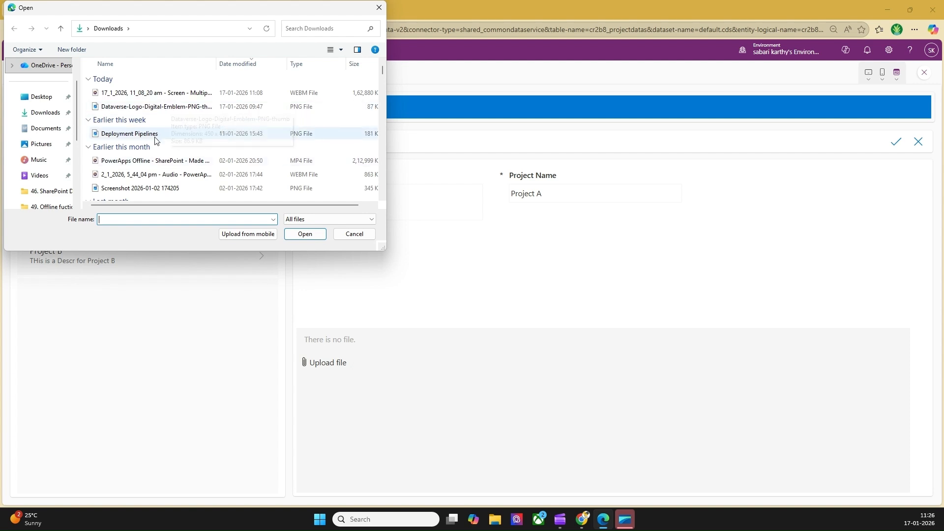
{"action": "left_click", "coordinate": [154, 135]}
{"action": "left_click", "coordinate": [173, 106], "text": "ctrl"}
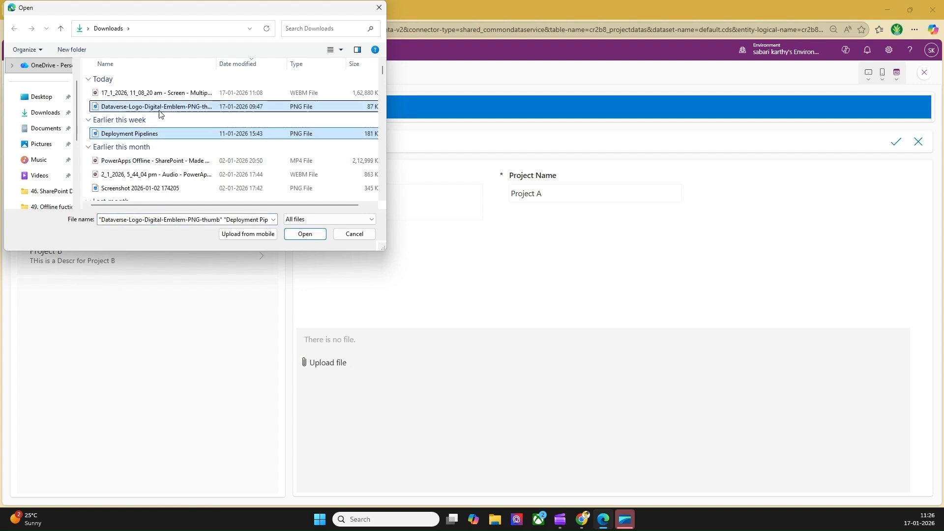
{"action": "left_click", "coordinate": [305, 234]}
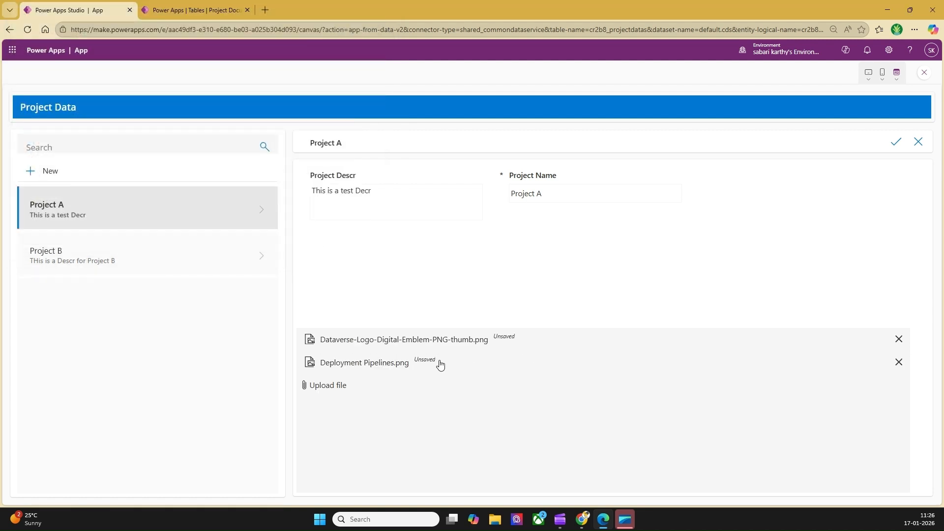
Submit the Project A form and exit the app preview.
{"action": "left_click", "coordinate": [896, 144]}
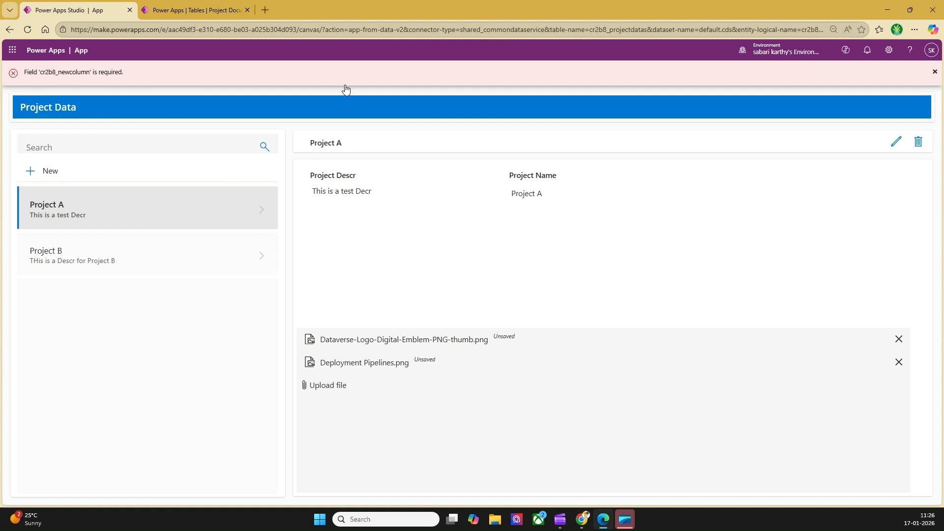
{"action": "left_click", "coordinate": [934, 74]}
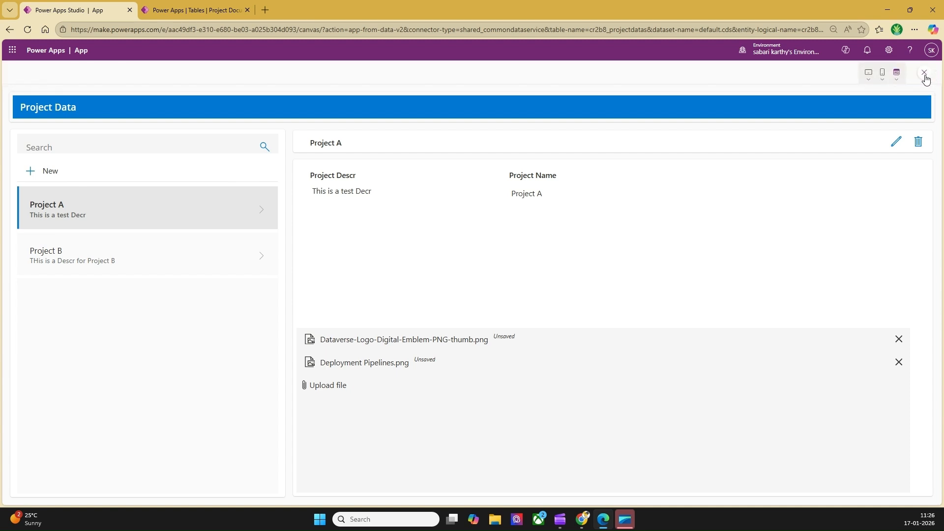
{"action": "left_click", "coordinate": [925, 73]}
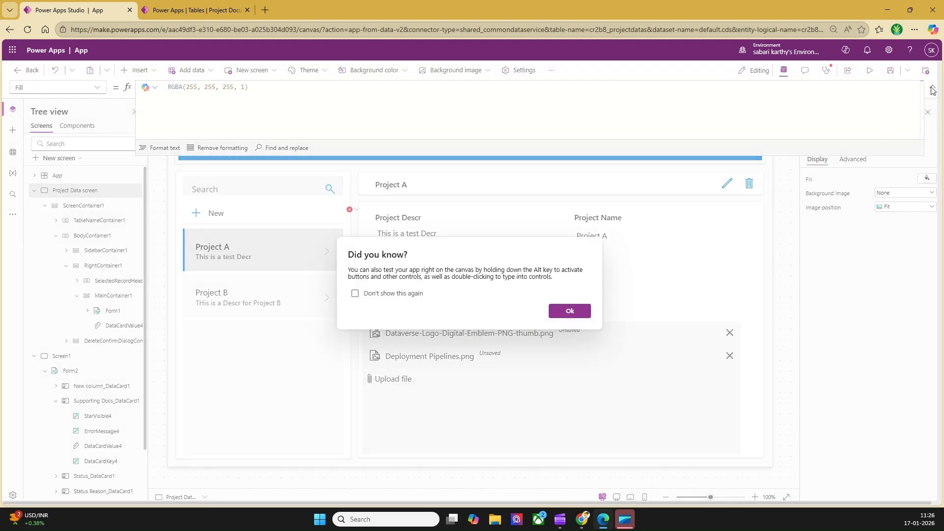
{"action": "left_click", "coordinate": [569, 310]}
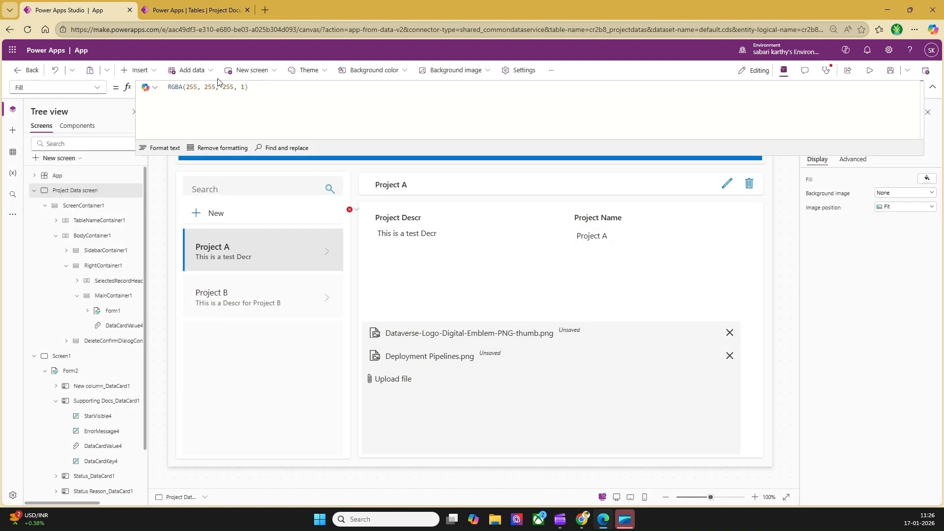
Set the Required option of the Project Documents table's New column to Optional and save the column.
{"action": "left_click", "coordinate": [172, 7]}
{"action": "left_click", "coordinate": [202, 249]}
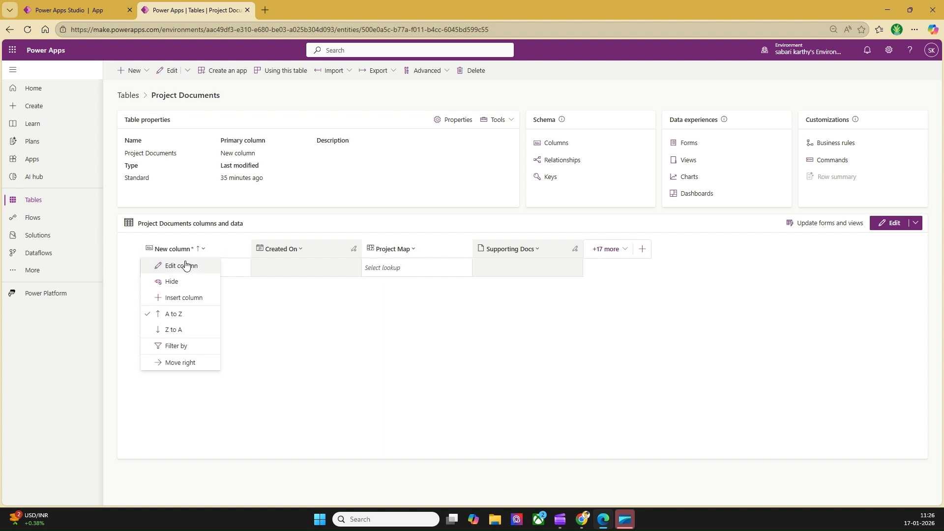
{"action": "left_click", "coordinate": [182, 266]}
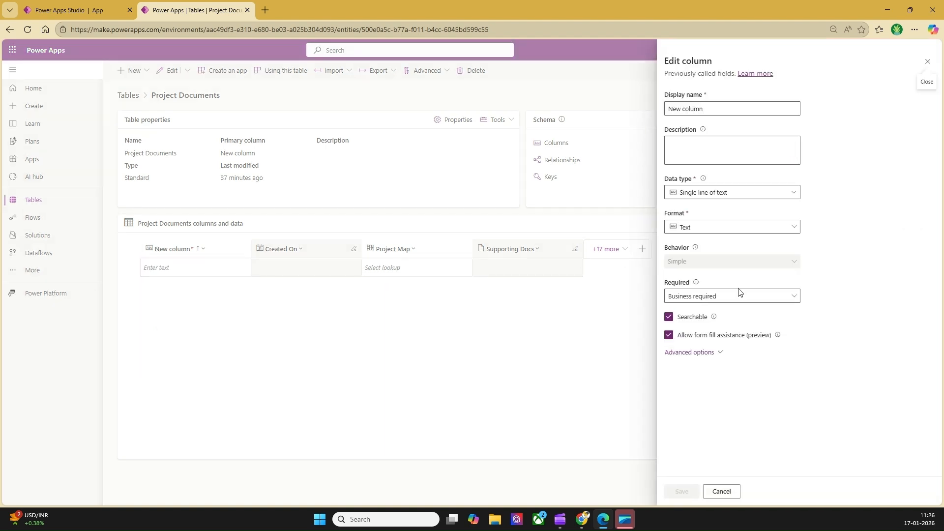
{"action": "left_click", "coordinate": [758, 298]}
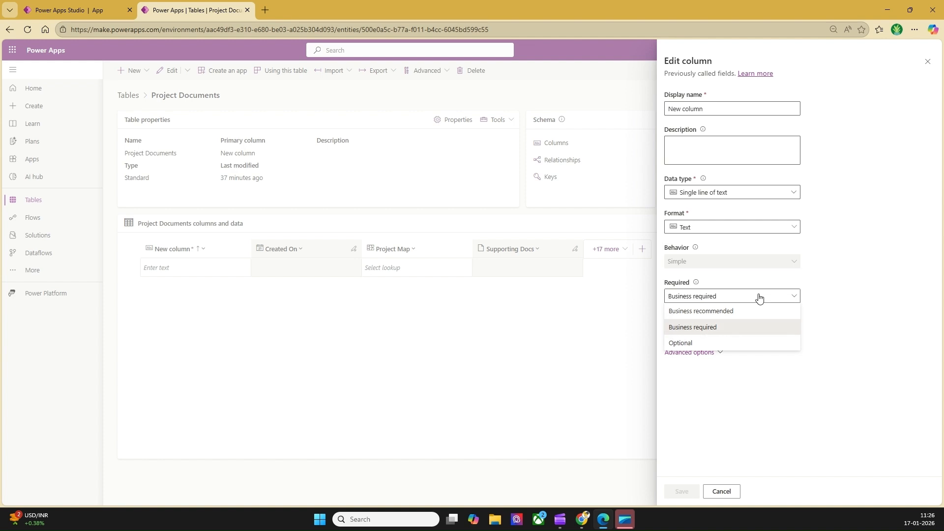
{"action": "left_click", "coordinate": [681, 343]}
{"action": "left_click", "coordinate": [680, 495]}
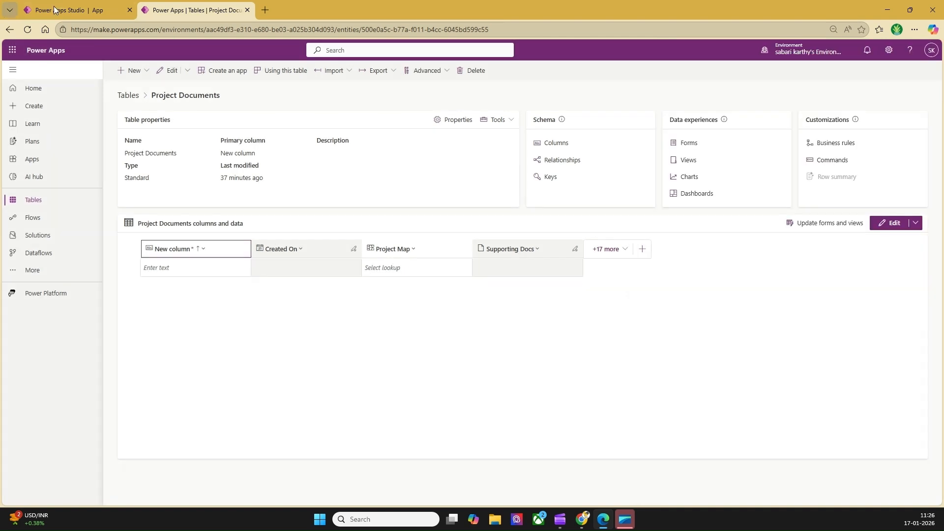
Switch to the app editor and refresh the Project Documents data source.
{"action": "left_click", "coordinate": [73, 11]}
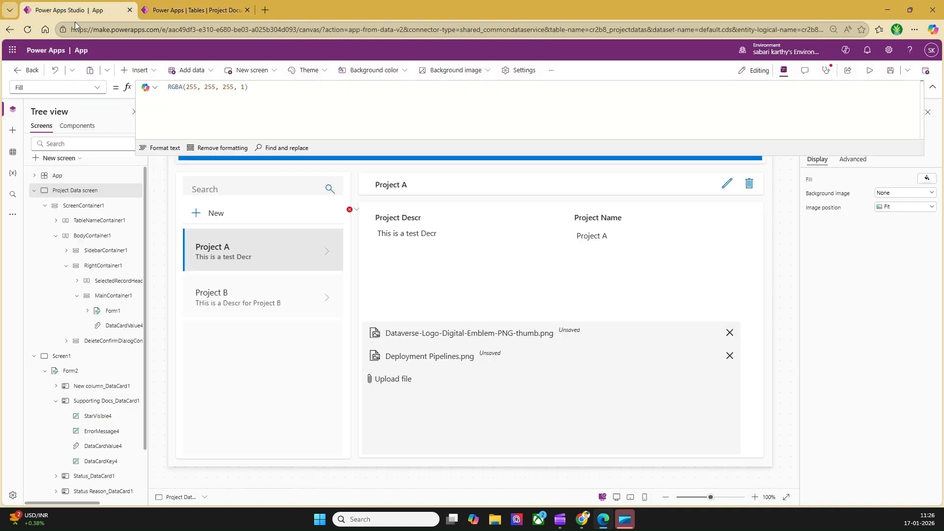
{"action": "left_click", "coordinate": [12, 152]}
{"action": "left_click", "coordinate": [138, 193]}
{"action": "left_click", "coordinate": [165, 227]}
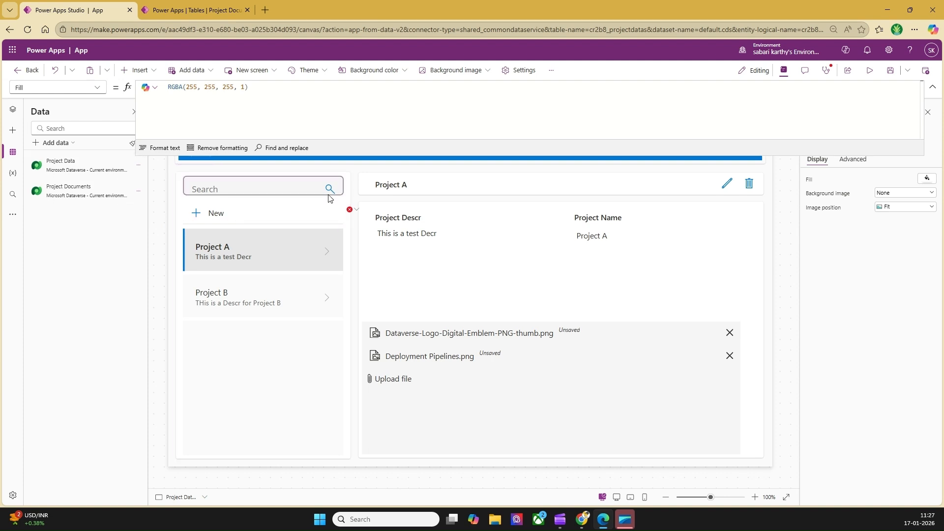
Re-enter the closing semicolon of the form's OnSuccess formula and save the app as Multiple Attachment to Dataverse.
{"action": "left_click", "coordinate": [365, 222]}
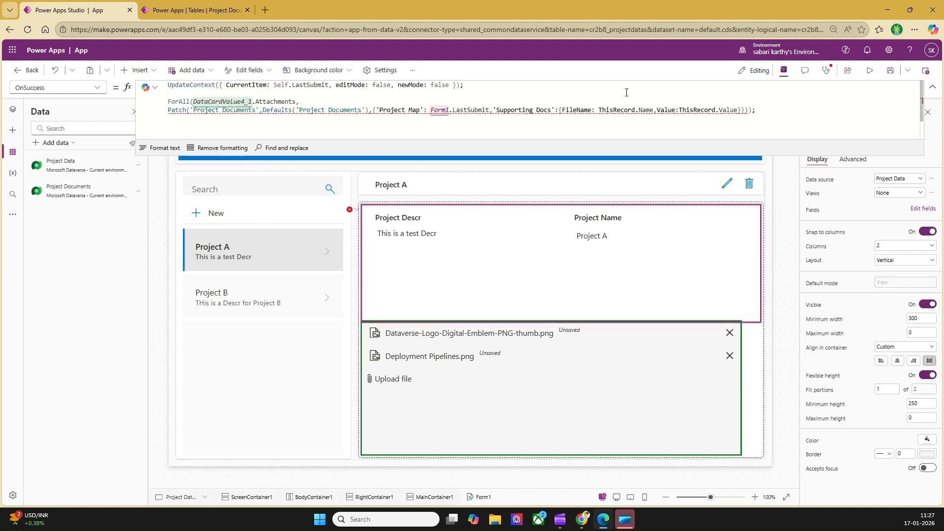
{"action": "key", "text": "BackSpace"}
{"action": "type", "text": ";"}
{"action": "left_click", "coordinate": [890, 69]}
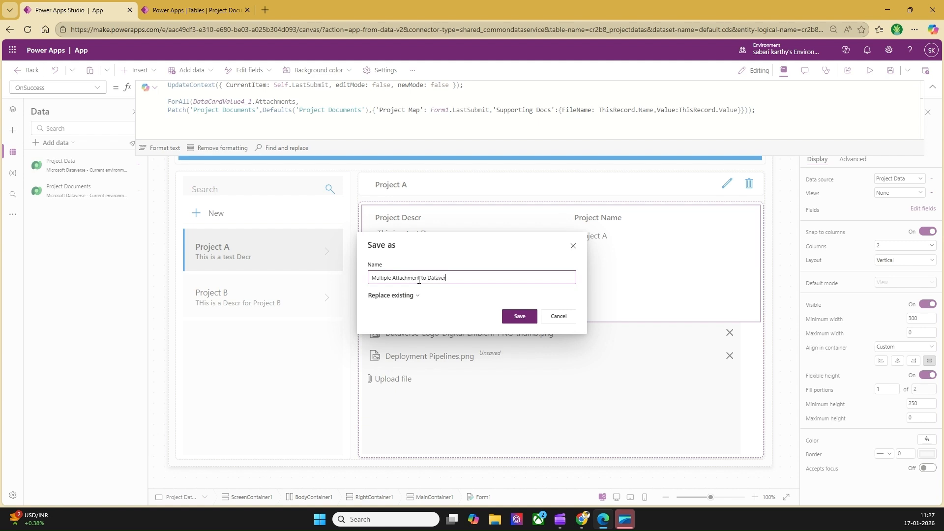
{"action": "left_click", "coordinate": [522, 319]}
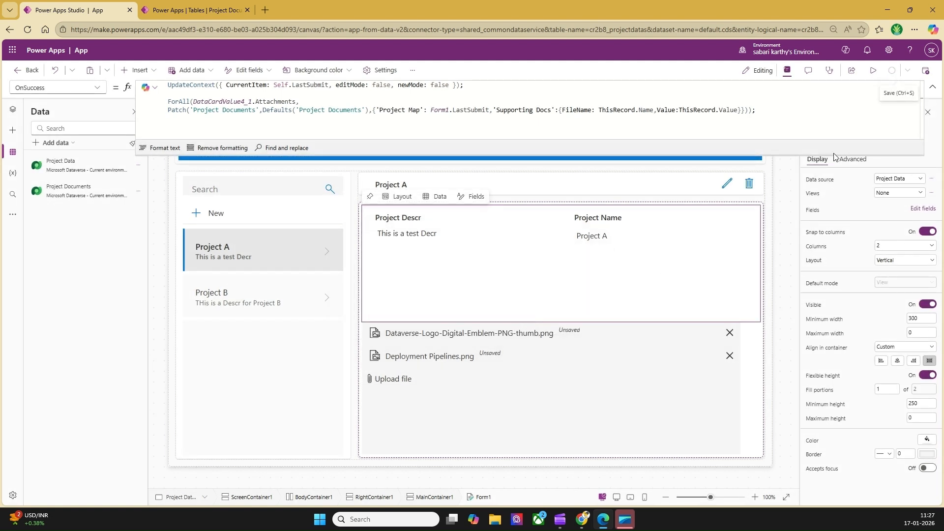
Edit and submit the Project A record in the app preview, and reload the Project Documents table page to check its rows.
{"action": "left_click", "coordinate": [873, 71]}
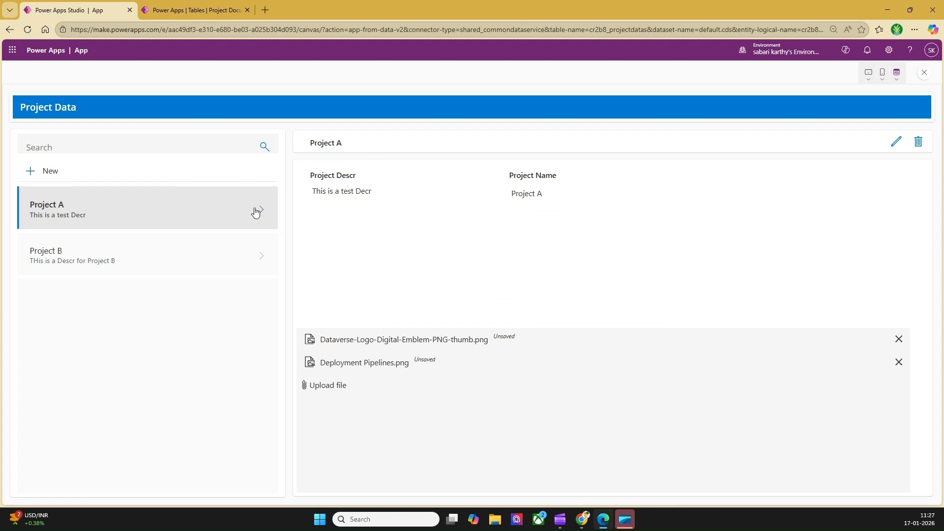
{"action": "left_click", "coordinate": [898, 143]}
{"action": "left_click", "coordinate": [895, 142]}
{"action": "left_click", "coordinate": [196, 7]}
{"action": "left_click", "coordinate": [25, 32]}
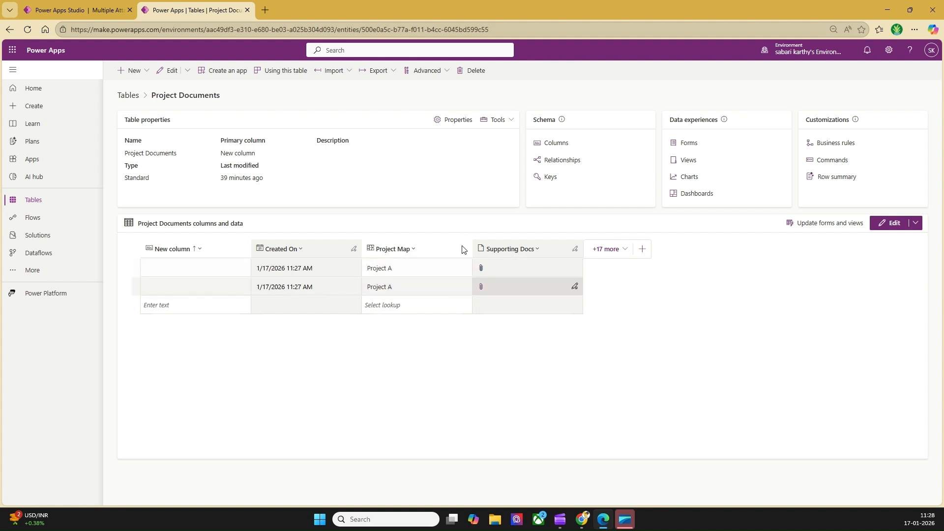
Return to the app editor, exit the preview and select the attachment control below the form, with the control tree shown.
{"action": "left_click", "coordinate": [99, 9]}
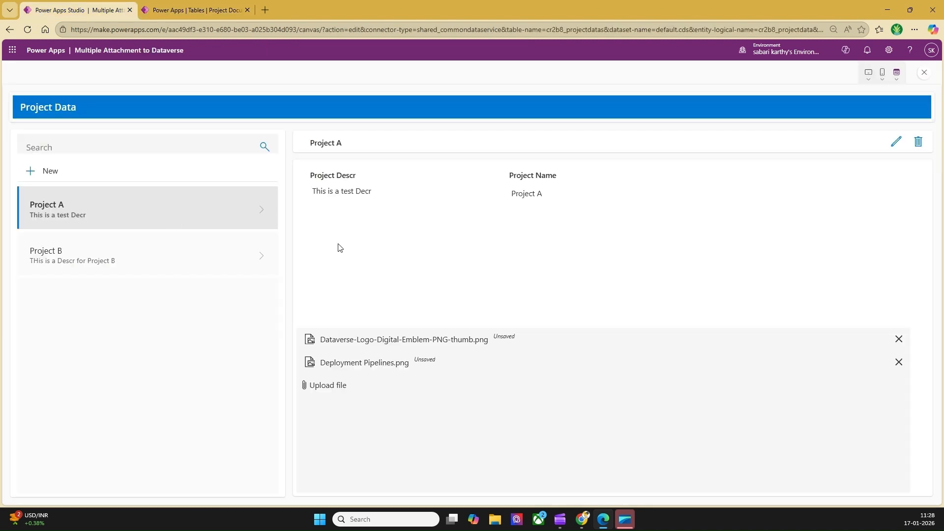
{"action": "left_click", "coordinate": [924, 74]}
{"action": "left_click", "coordinate": [555, 419]}
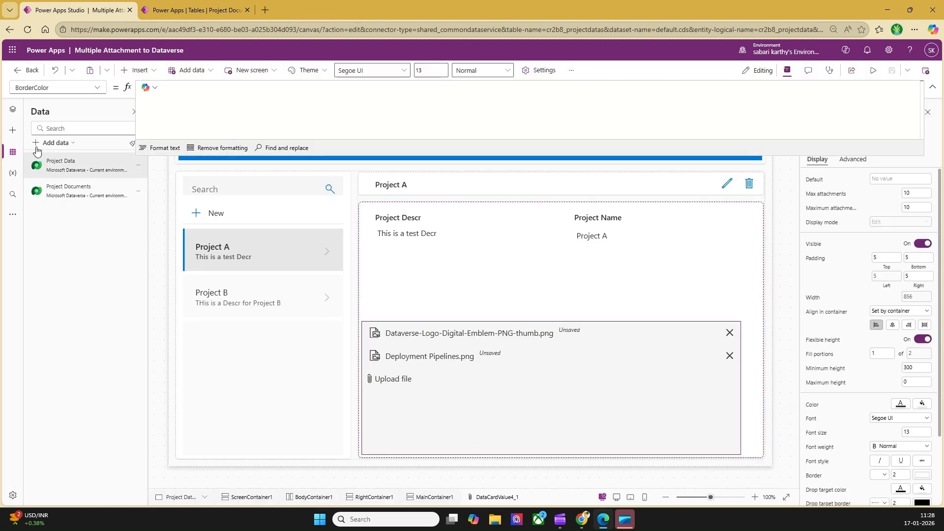
{"action": "left_click", "coordinate": [13, 109]}
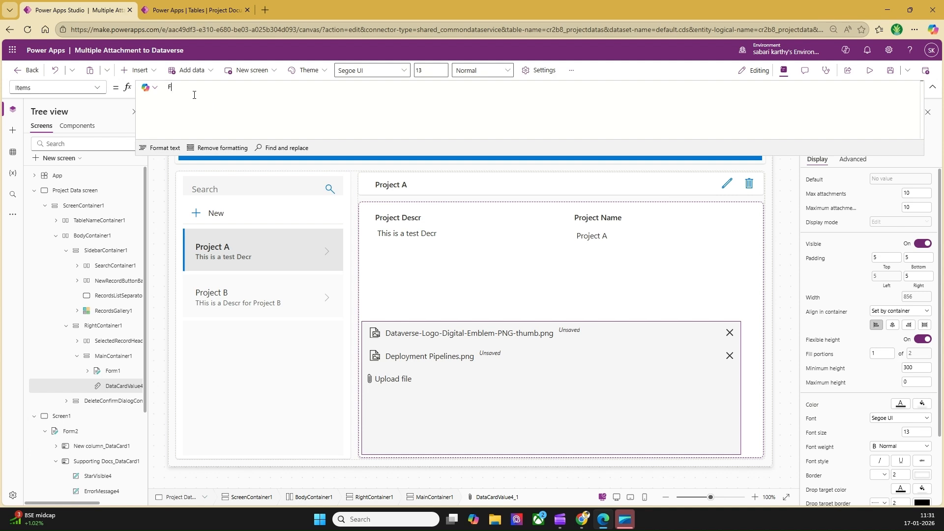
Begin the attachment control's Items formula with Filter('Project Documents','Project Map'.'Project Name' =.
{"action": "type", "text": "Filter("}
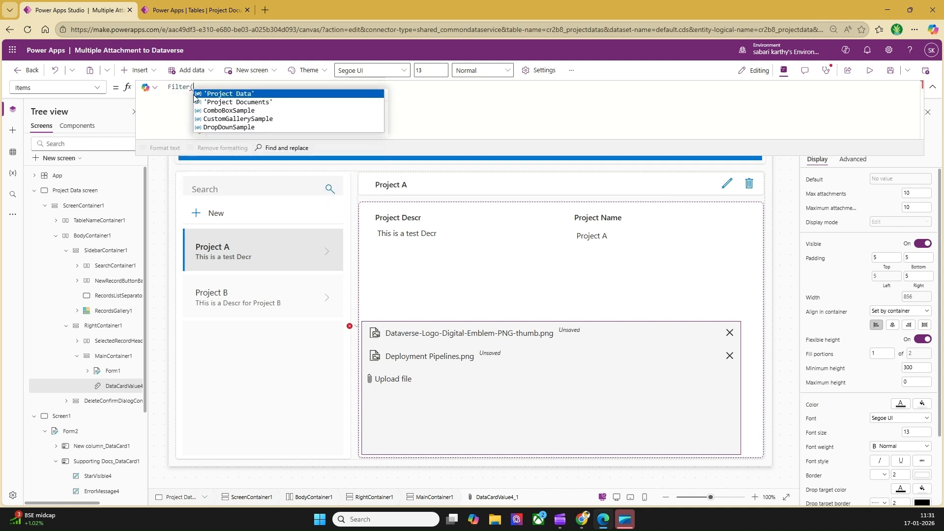
{"action": "left_click", "coordinate": [233, 101]}
{"action": "type", "text": ","}
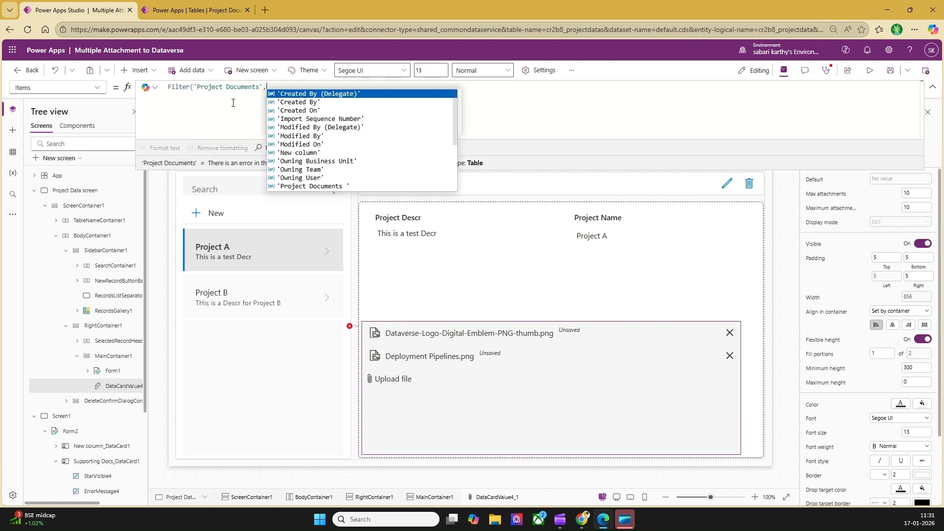
{"action": "type", "text": "Project"}
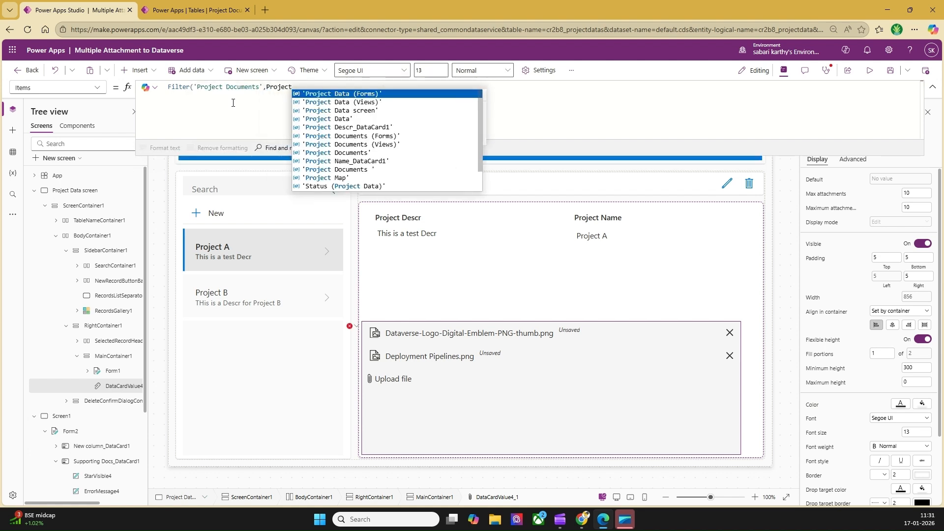
{"action": "left_click", "coordinate": [344, 178]}
{"action": "type", "text": ".Project"}
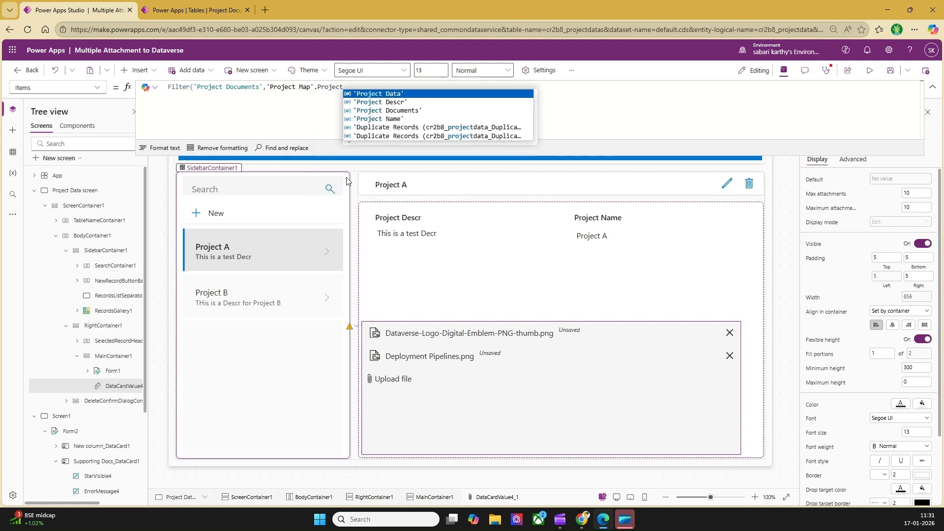
{"action": "key", "text": "Down"}
{"action": "key", "text": "Down"}
{"action": "key", "text": "Down"}
{"action": "key", "text": "Tab"}
{"action": "type", "text": "= "}
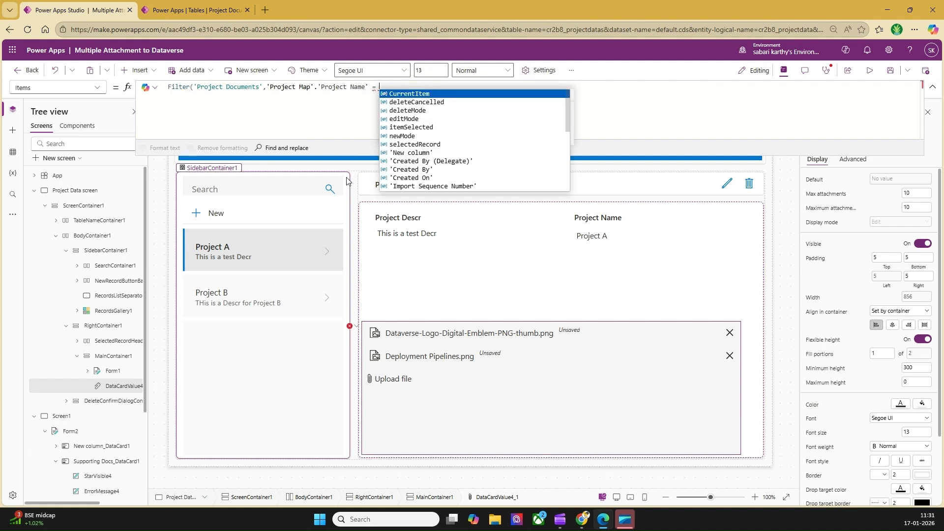
Complete the filter condition with RecordsGallery1.Selected.'Project Name' and take the 'Supporting Docs' column of the filtered result.
{"action": "type", "text": "RecordsGa"}
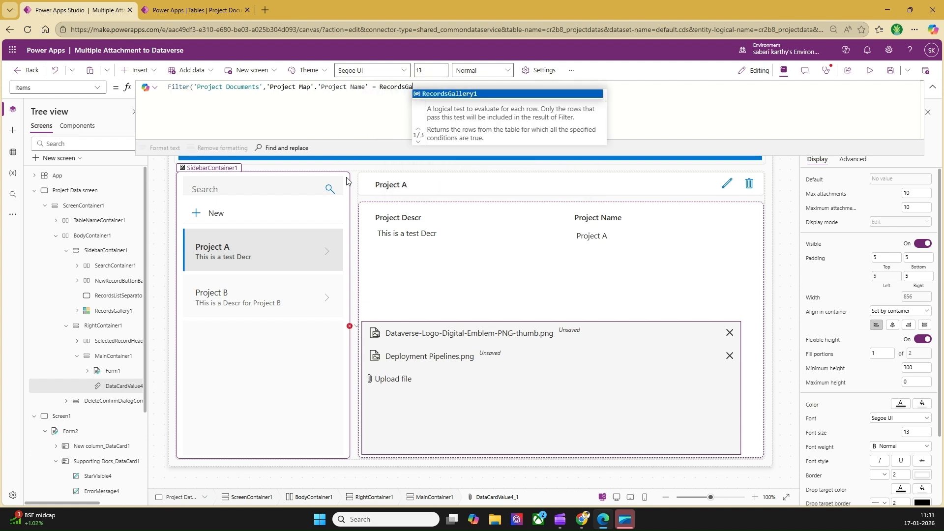
{"action": "type", "text": "llery1."}
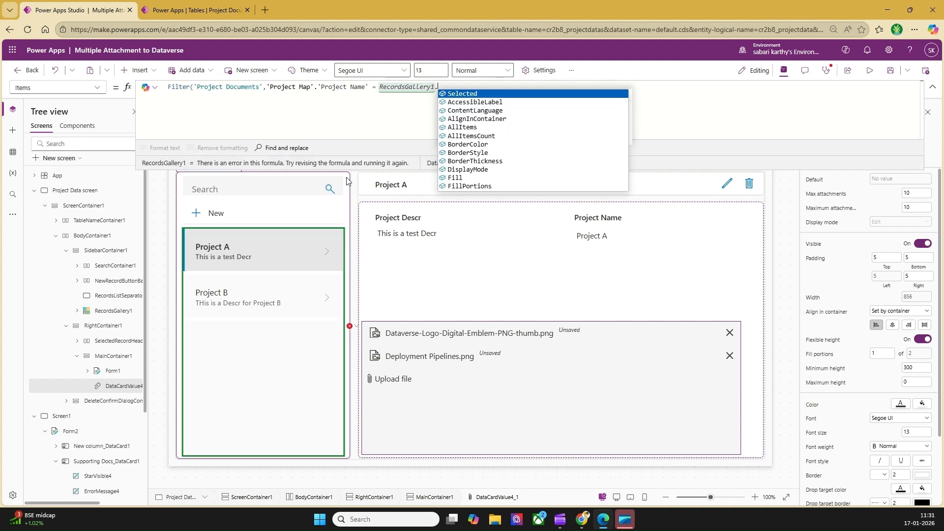
{"action": "key", "text": "Tab"}
{"action": "type", "text": ".Prok"}
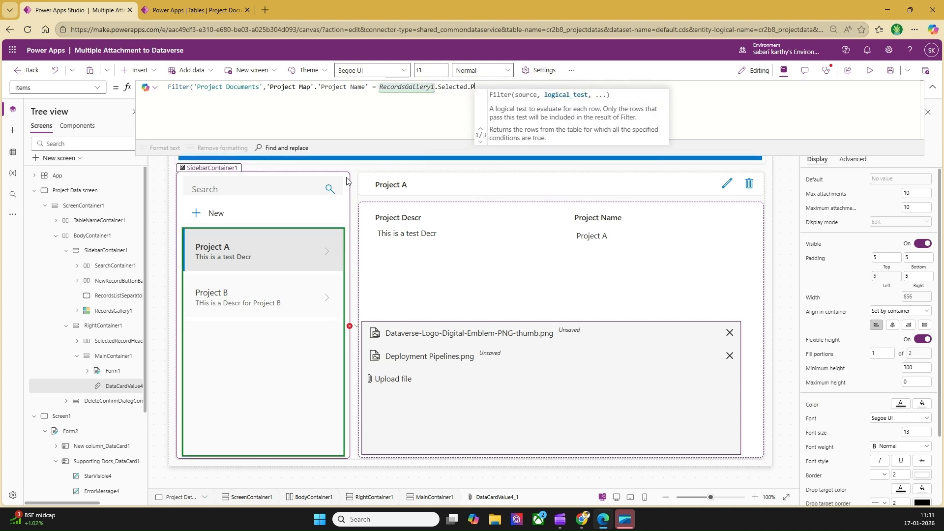
{"action": "key", "text": "BackSpace"}
{"action": "type", "text": "jec"}
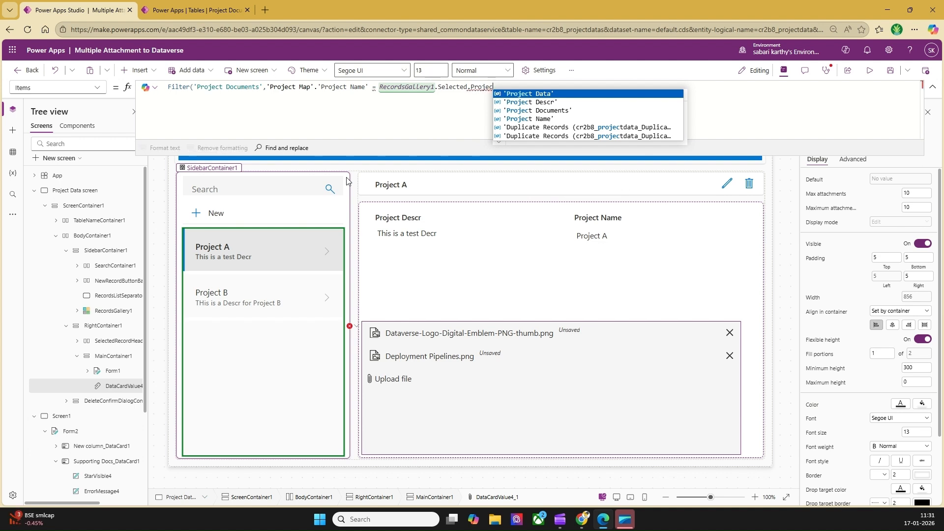
{"action": "key", "text": "Down"}
{"action": "key", "text": "Down"}
{"action": "key", "text": "Down"}
{"action": "key", "text": "Tab"}
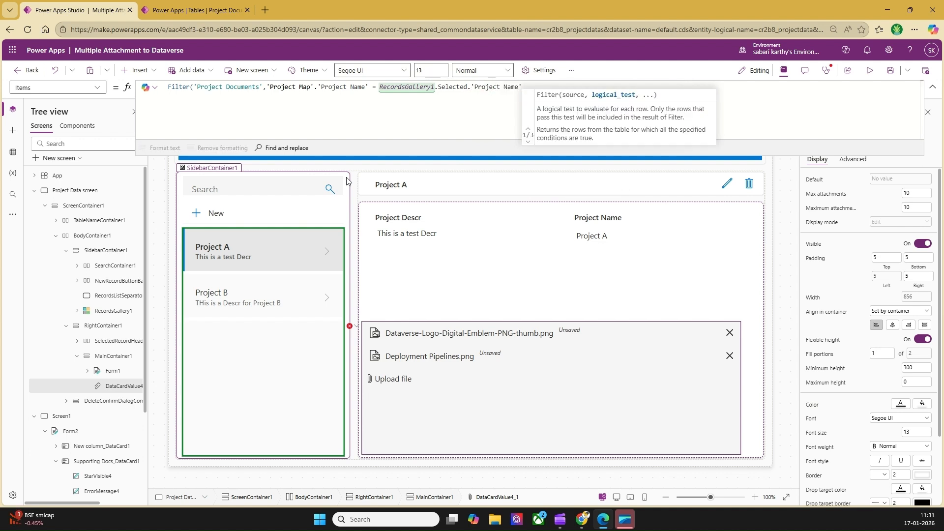
{"action": "type", "text": ").'Supporting Docs"}
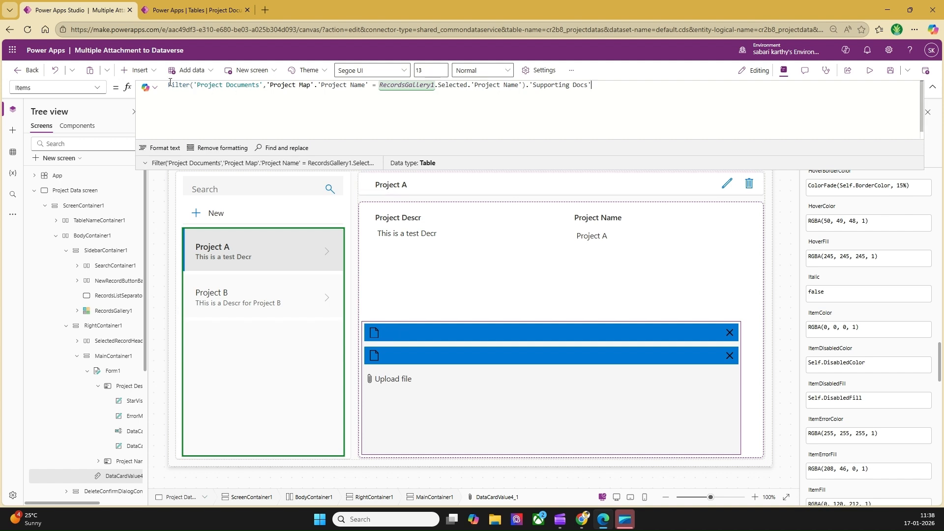
Wrap the attachment control's existing Filter expression in a ForAll function.
{"action": "type", "text": "ForAl"}
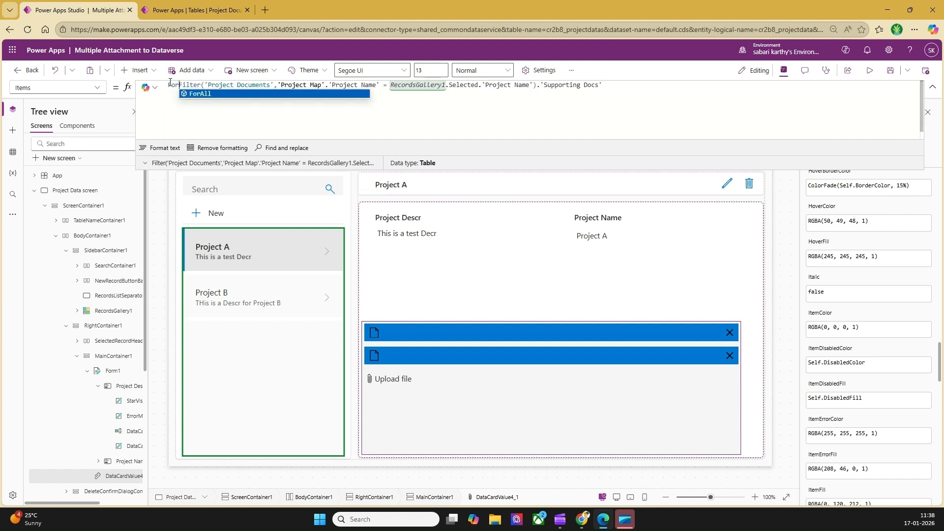
{"action": "type", "text": "l("}
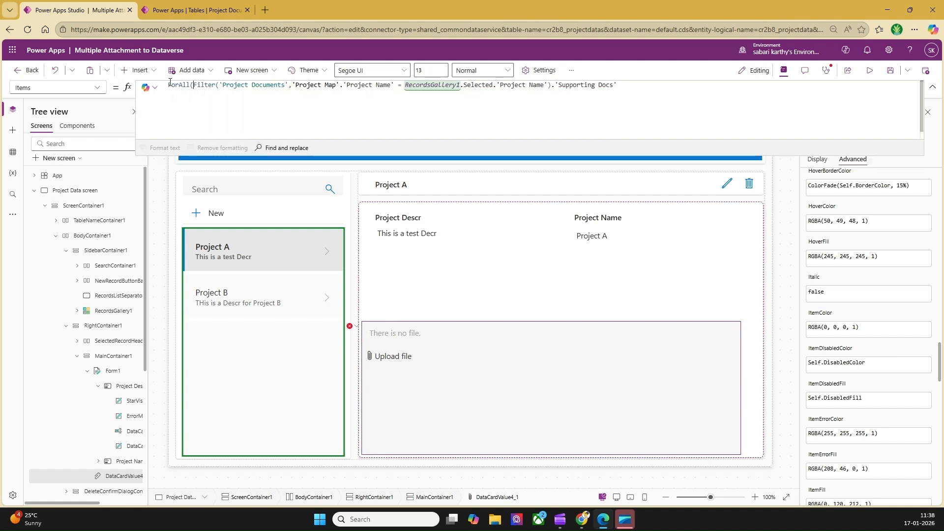
{"action": "left_click", "coordinate": [646, 87]}
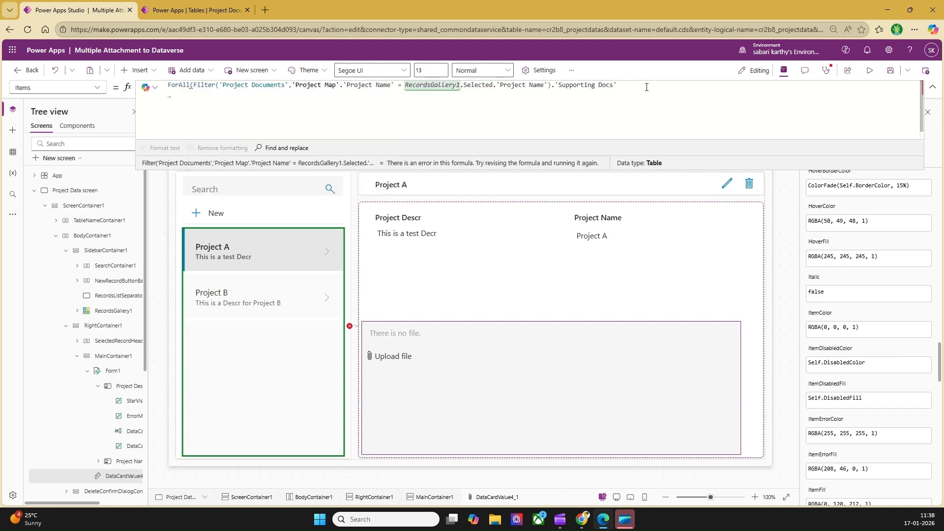
Add the ForAll output 'Supporting Docs'{DisplayName: ThisRecord.'Supporting Docs'.FileName, and start its Value field.
{"action": "type", "text": "'Supporting Docs'{D"}
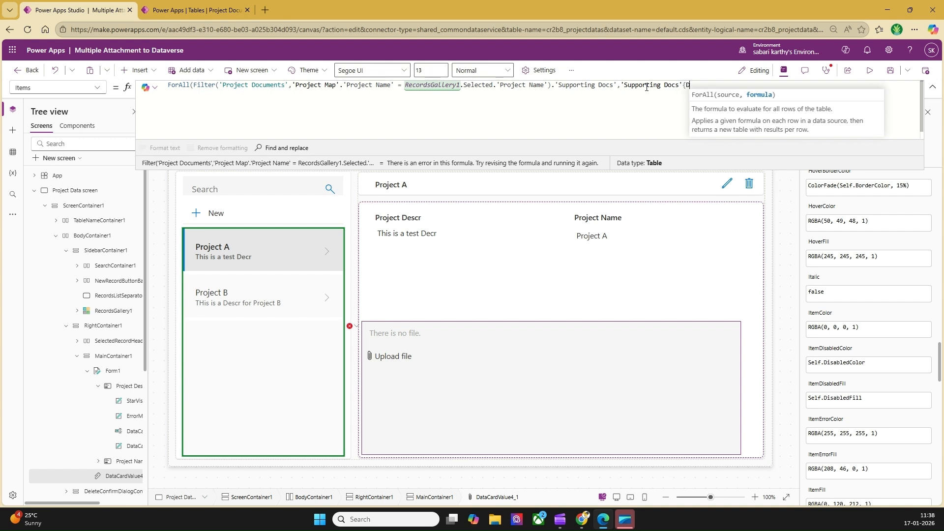
{"action": "type", "text": "isplayNam"}
{"action": "type", "text": "e"}
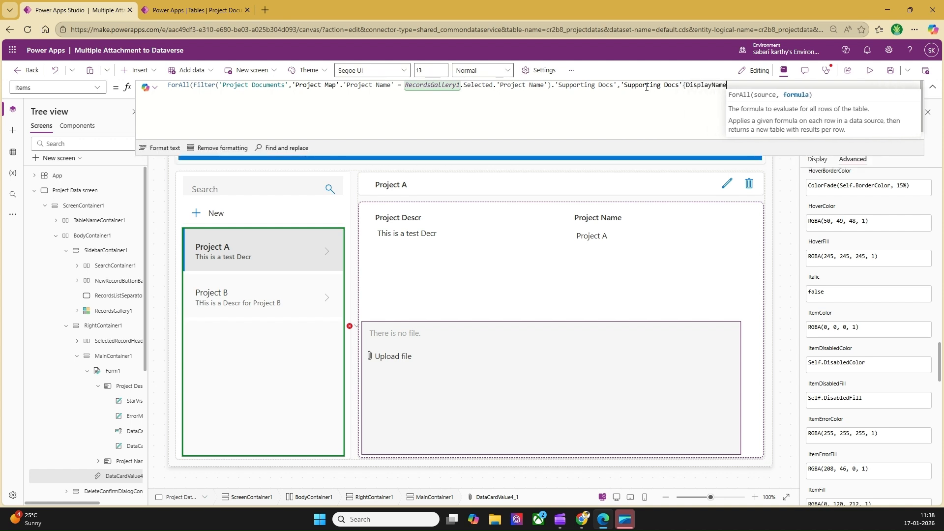
{"action": "type", "text": ": ThisRecord."}
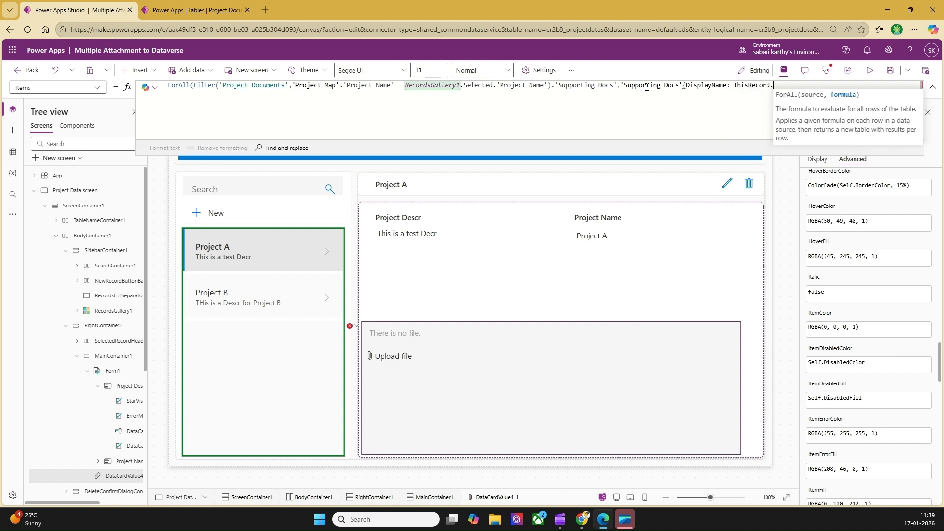
{"action": "left_click_drag", "start_coordinate": [618, 87], "coordinate": [554, 86]}
{"action": "key", "text": "ctrl+c"}
{"action": "left_click", "coordinate": [779, 86]}
{"action": "key", "text": "ctrl+v"}
{"action": "type", "text": "."}
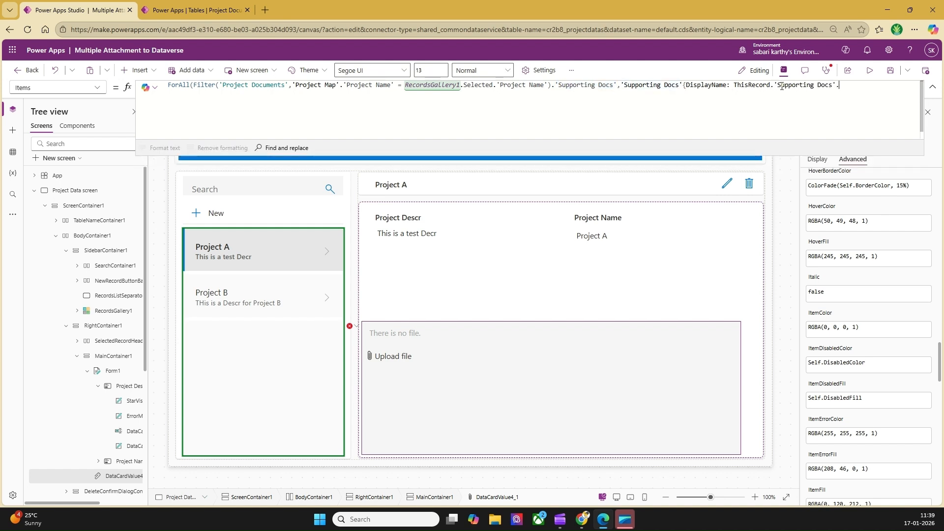
{"action": "type", "text": "FileName, Value:"}
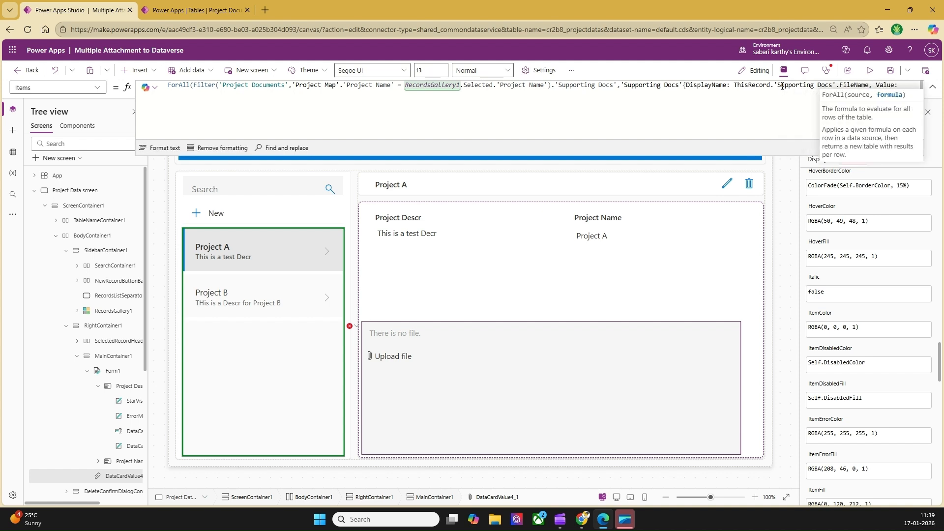
Set the Value field to ThisRecord.'Supporting Docs'.Value and close the record and the ForAll function.
{"action": "left_click_drag", "start_coordinate": [733, 86], "coordinate": [835, 87]}
{"action": "key", "text": "ctrl+c"}
{"action": "left_click", "coordinate": [907, 83]}
{"action": "key", "text": "ctrl+v"}
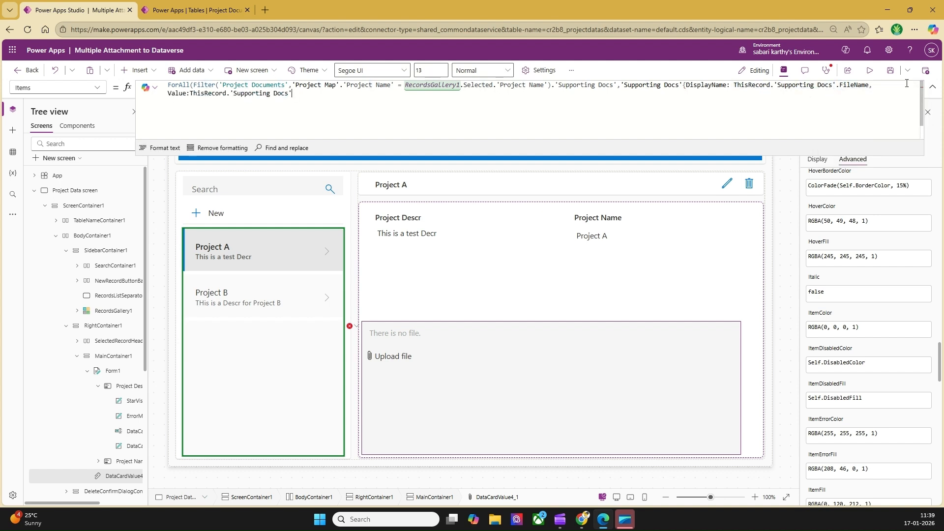
{"action": "type", "text": ".Value"}
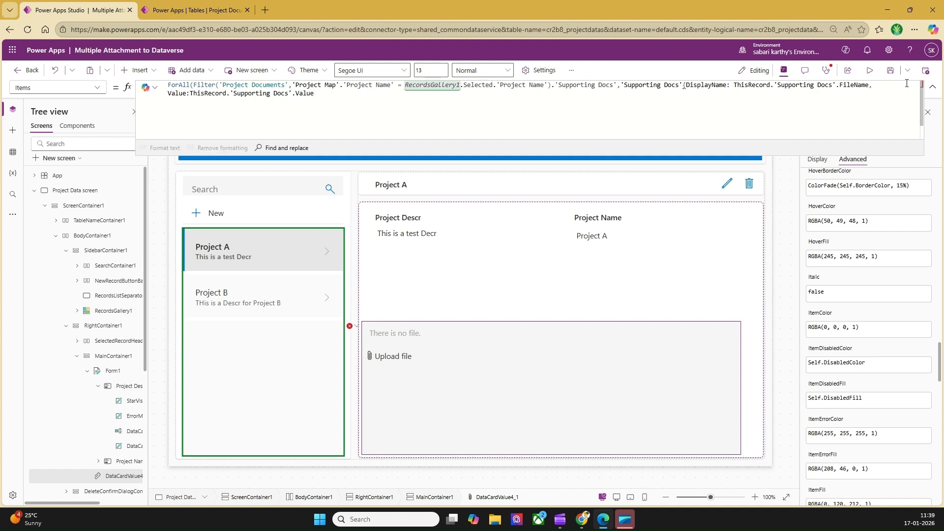
{"action": "type", "text": "})"}
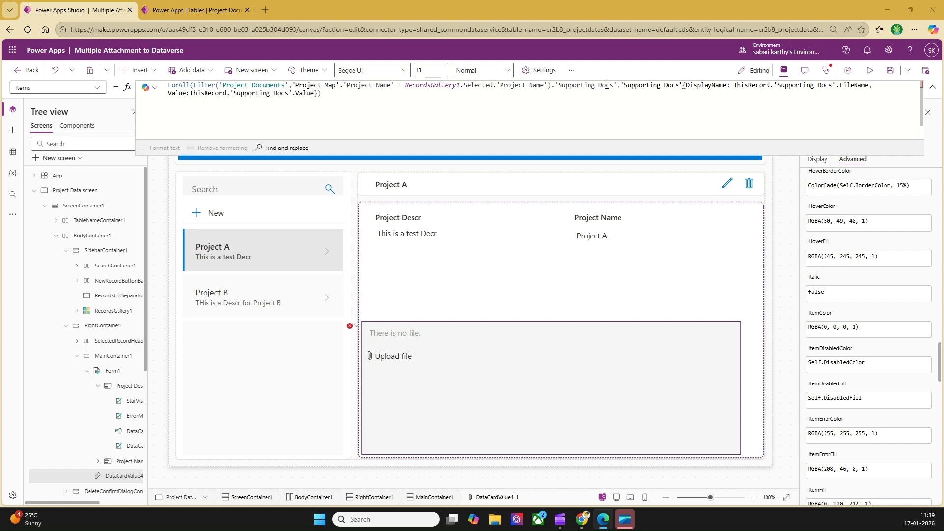
Remove the extra 'Supporting Docs' before the output record's opening brace and preview the app.
{"action": "left_click_drag", "start_coordinate": [621, 87], "coordinate": [684, 86]}
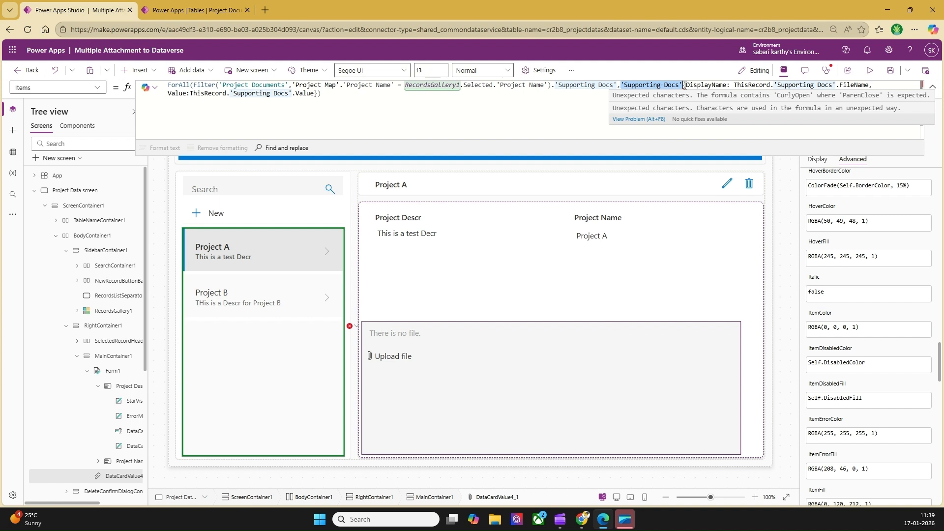
{"action": "key", "text": "BackSpace"}
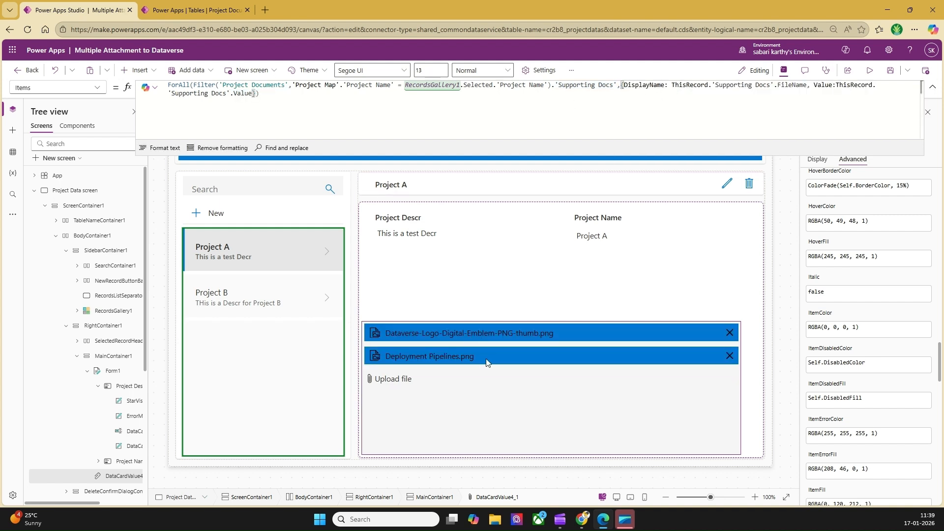
{"action": "left_click", "coordinate": [869, 71]}
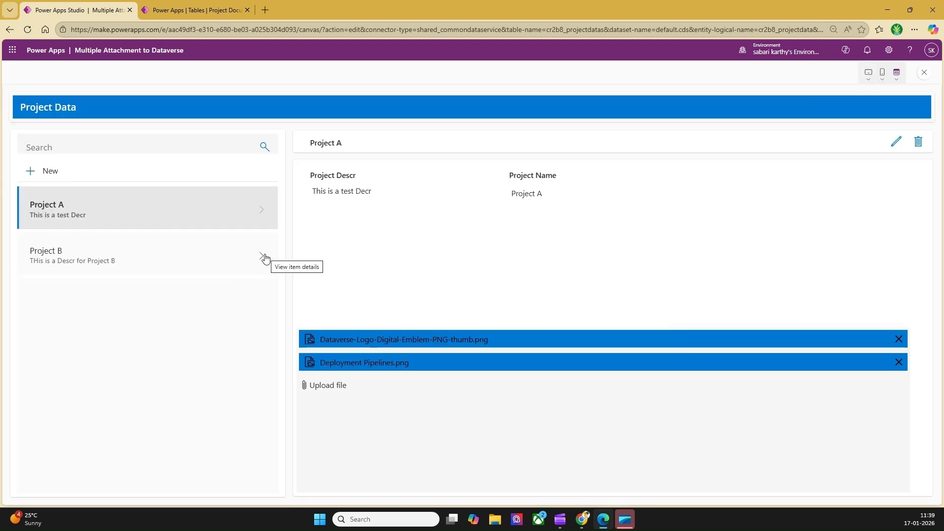
Switch between the Project B and Project A records to check which attachments each one displays.
{"action": "left_click", "coordinate": [264, 259]}
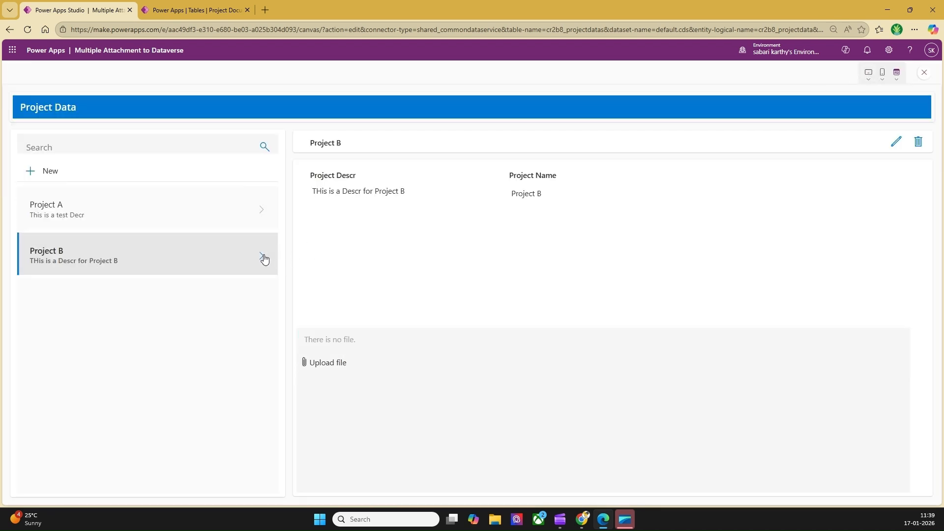
{"action": "left_click", "coordinate": [260, 210]}
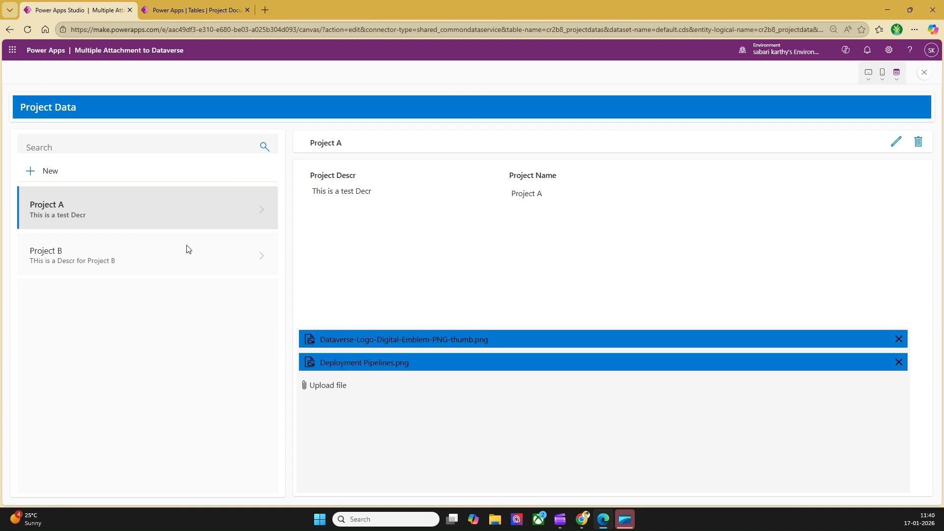
{"action": "left_click", "coordinate": [264, 263]}
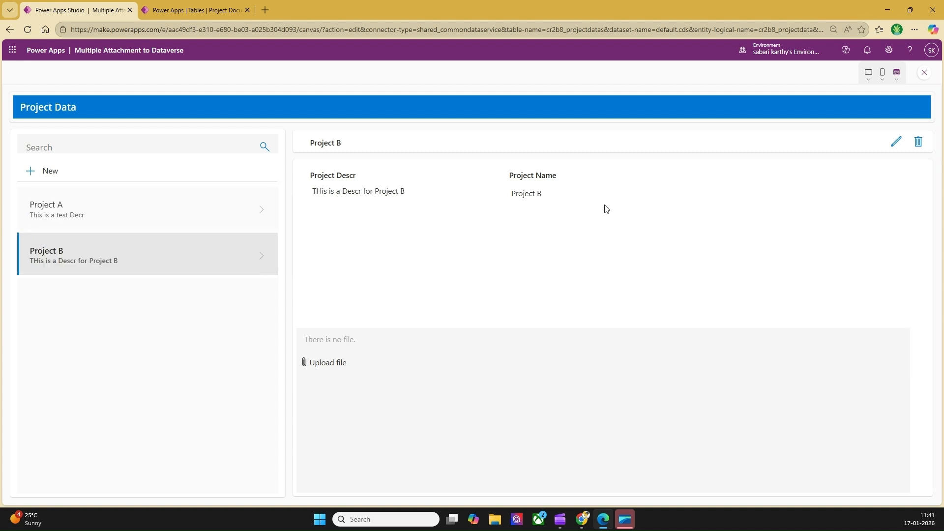
Edit Project B, attach the Test and Untitled PNG files from the Downloads folder, and save the record.
{"action": "left_click", "coordinate": [888, 152]}
{"action": "left_click", "coordinate": [331, 367]}
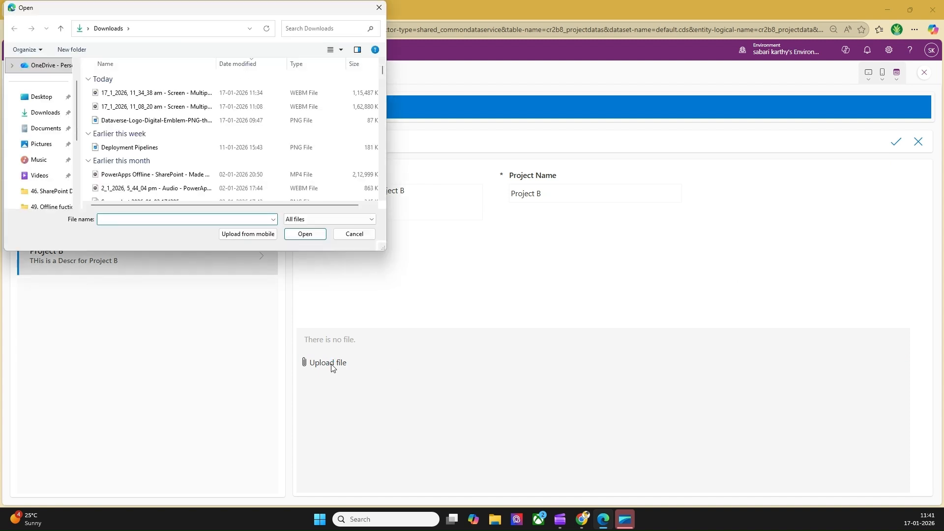
{"action": "scroll", "coordinate": [175, 130], "scroll_direction": "down", "scroll_amount": 5}
{"action": "scroll", "coordinate": [175, 129], "scroll_direction": "down", "scroll_amount": 5}
{"action": "left_click", "coordinate": [128, 120]}
{"action": "left_click", "coordinate": [131, 132], "text": "ctrl"}
{"action": "left_click", "coordinate": [312, 236]}
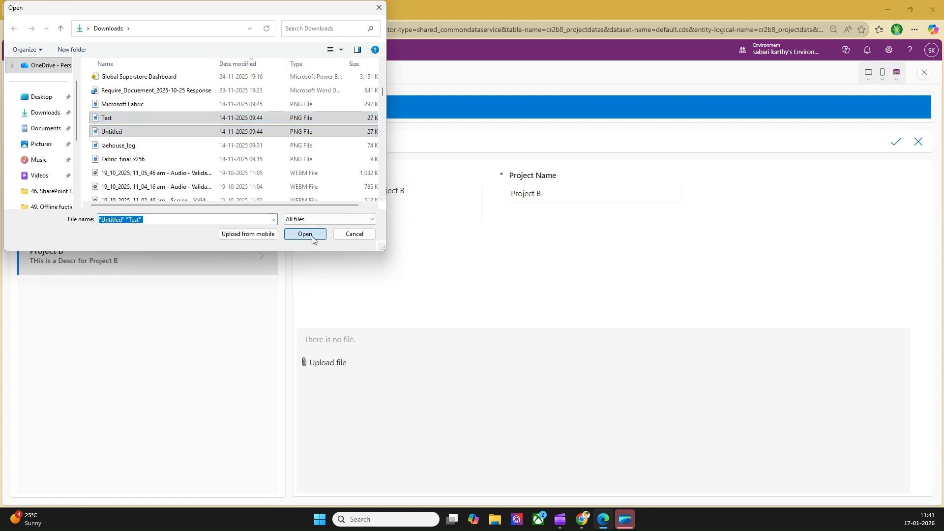
{"action": "left_click", "coordinate": [897, 143]}
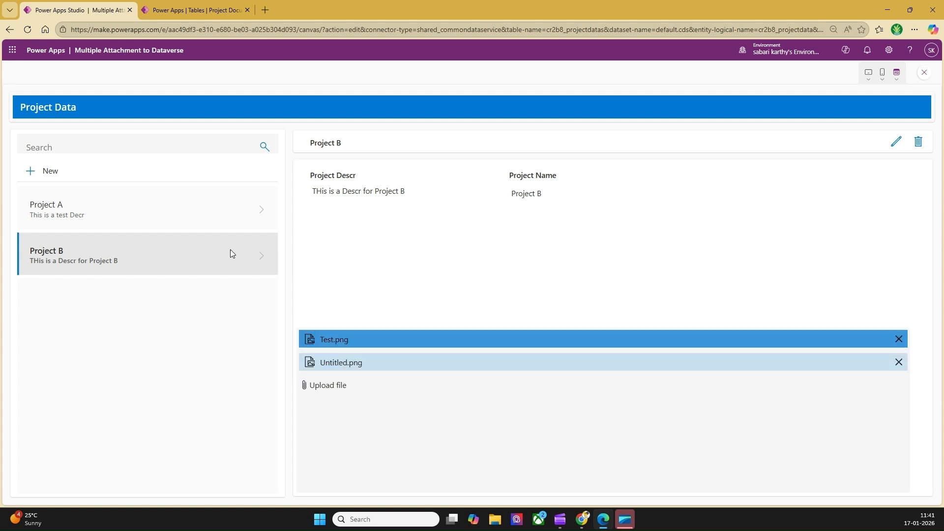
Reopen Project A and return to Project B to verify the saved attachments of each project.
{"action": "left_click", "coordinate": [261, 211]}
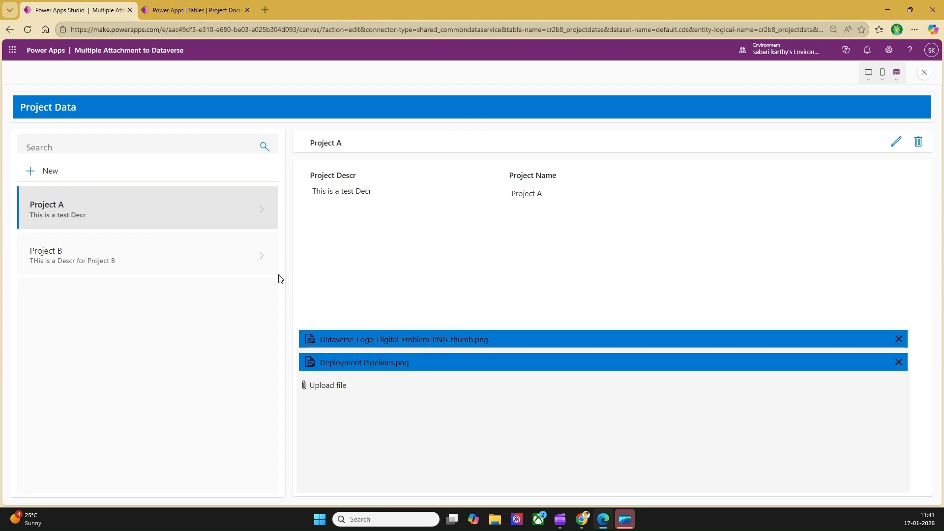
{"action": "left_click", "coordinate": [257, 261]}
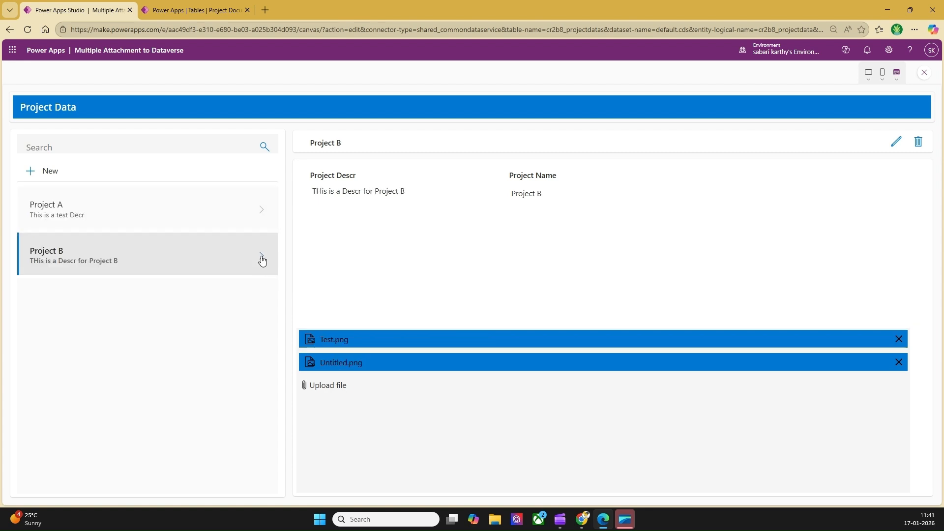